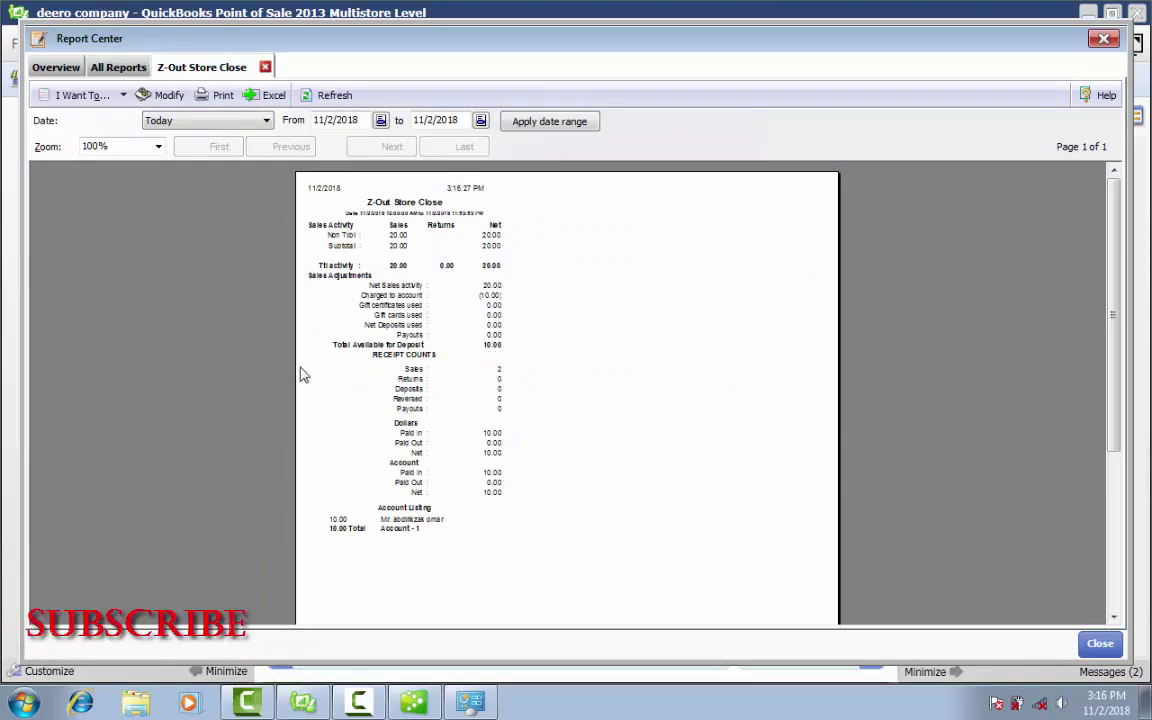
pyautogui.click(481, 121)
pyautogui.click(410, 122)
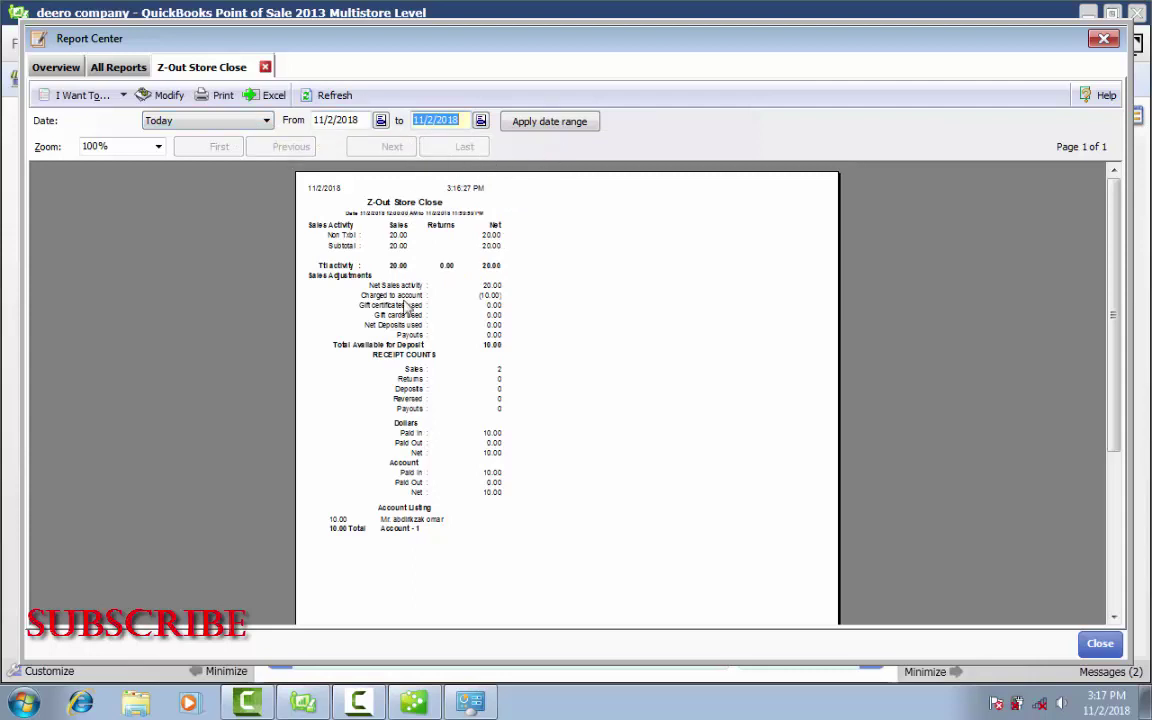
pyautogui.click(230, 122)
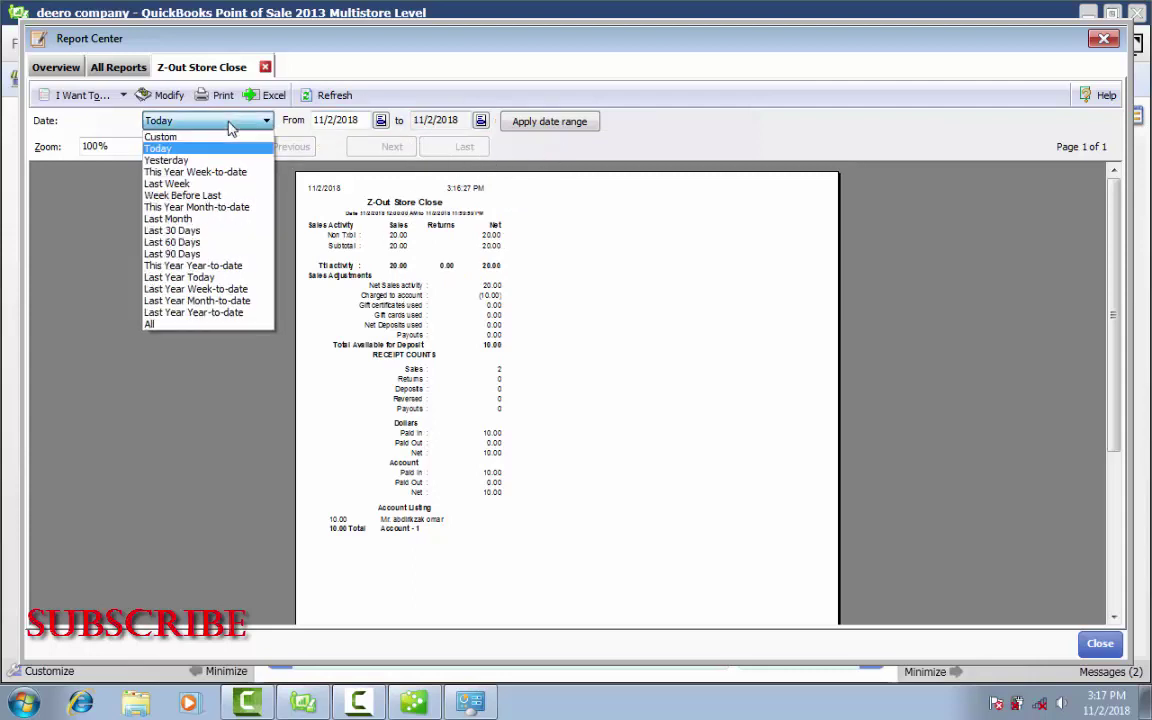
pyautogui.click(230, 124)
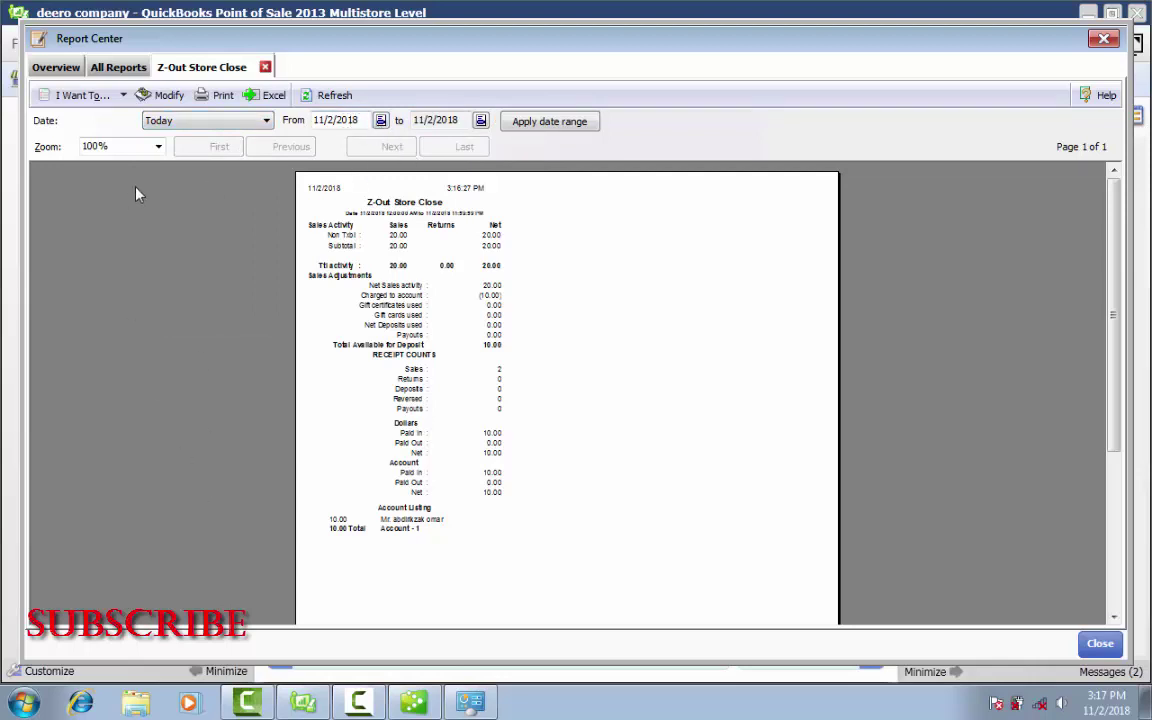
# - Zoom the Z-Out Store Close report to 150%, review it down to the account listing, and close it
pyautogui.click(158, 147)
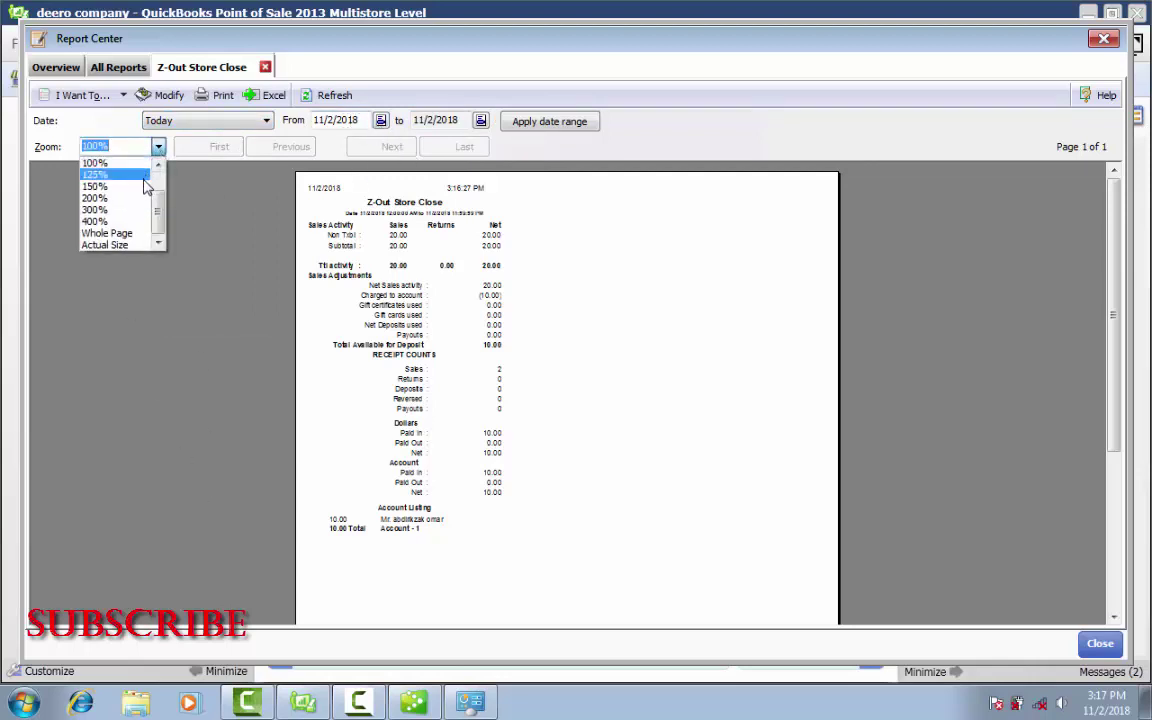
pyautogui.click(136, 187)
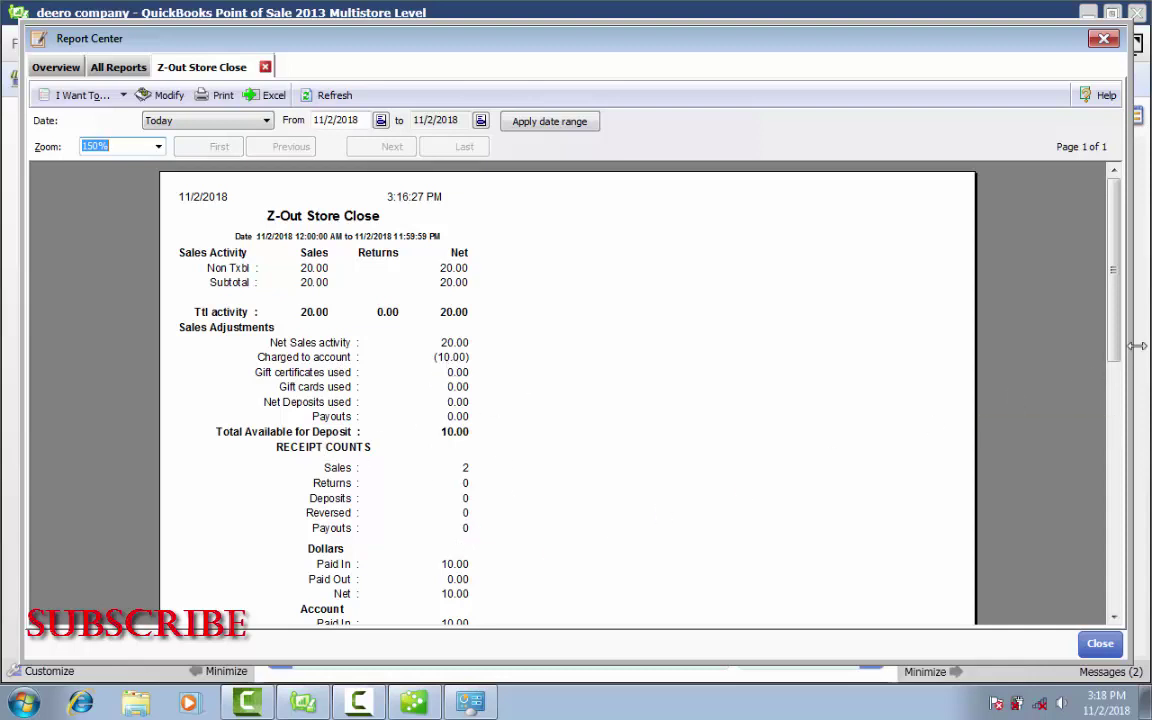
pyautogui.moveTo(1113, 330); pyautogui.dragTo(1107, 595)
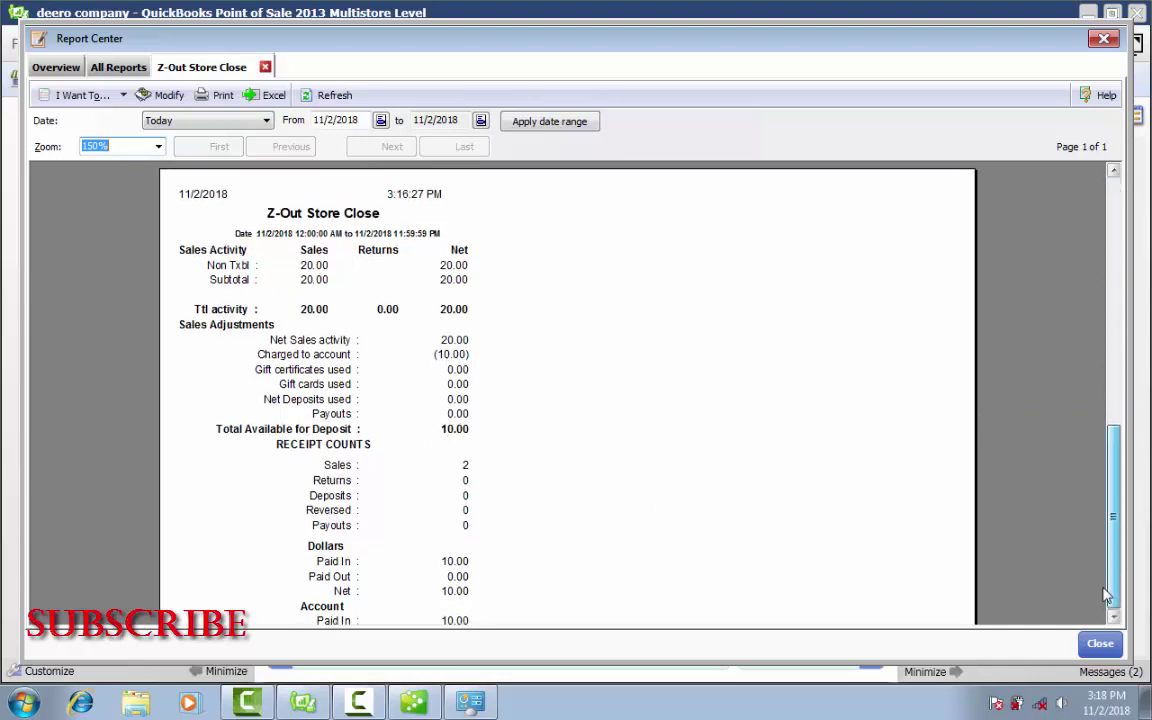
pyautogui.moveTo(1113, 478); pyautogui.dragTo(1113, 358)
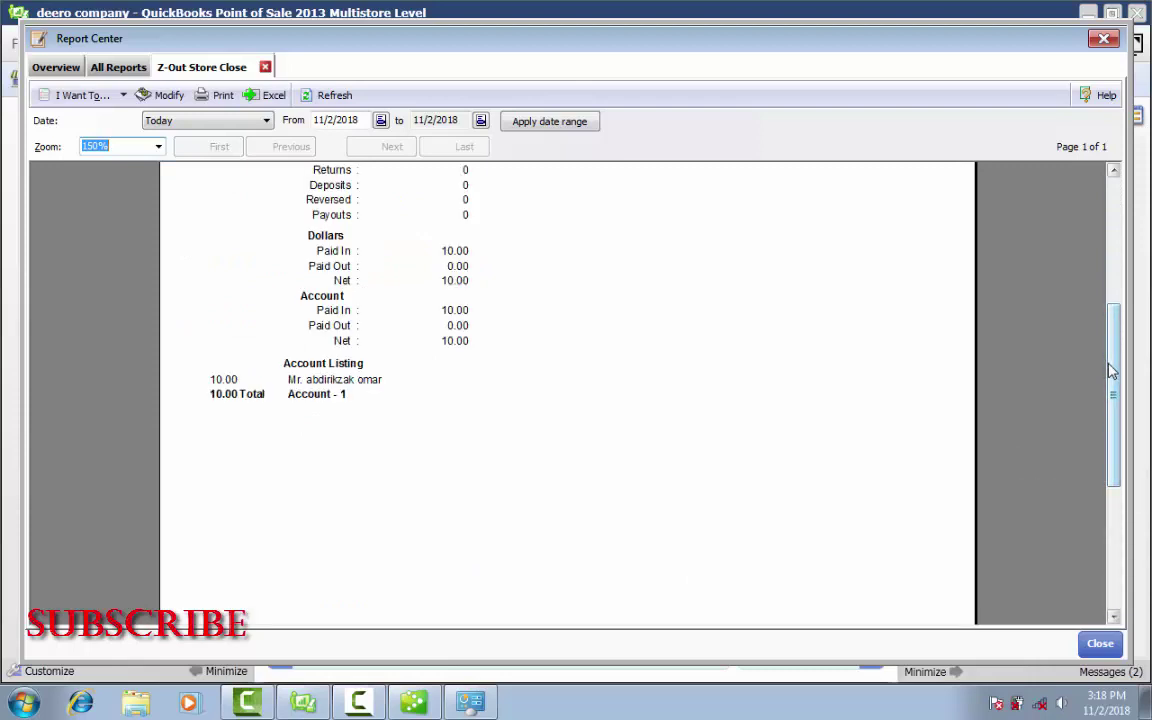
pyautogui.scroll(2, 1002, 300)
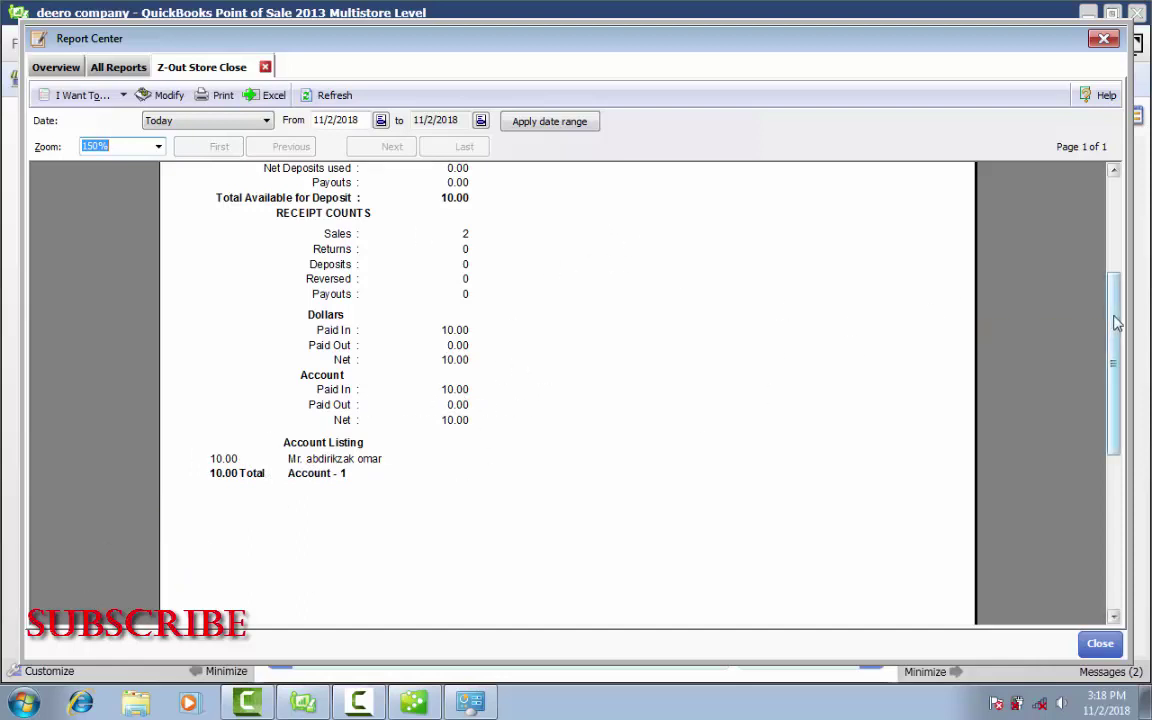
pyautogui.moveTo(1113, 285); pyautogui.dragTo(1116, 190)
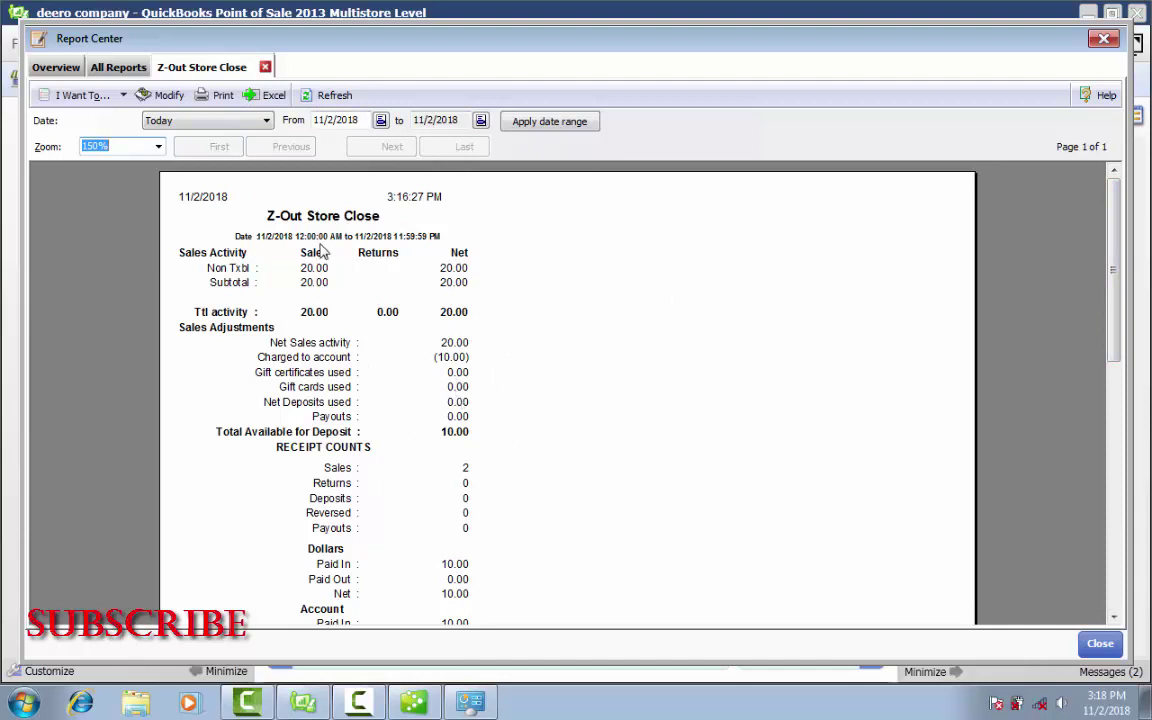
pyautogui.click(1104, 40)
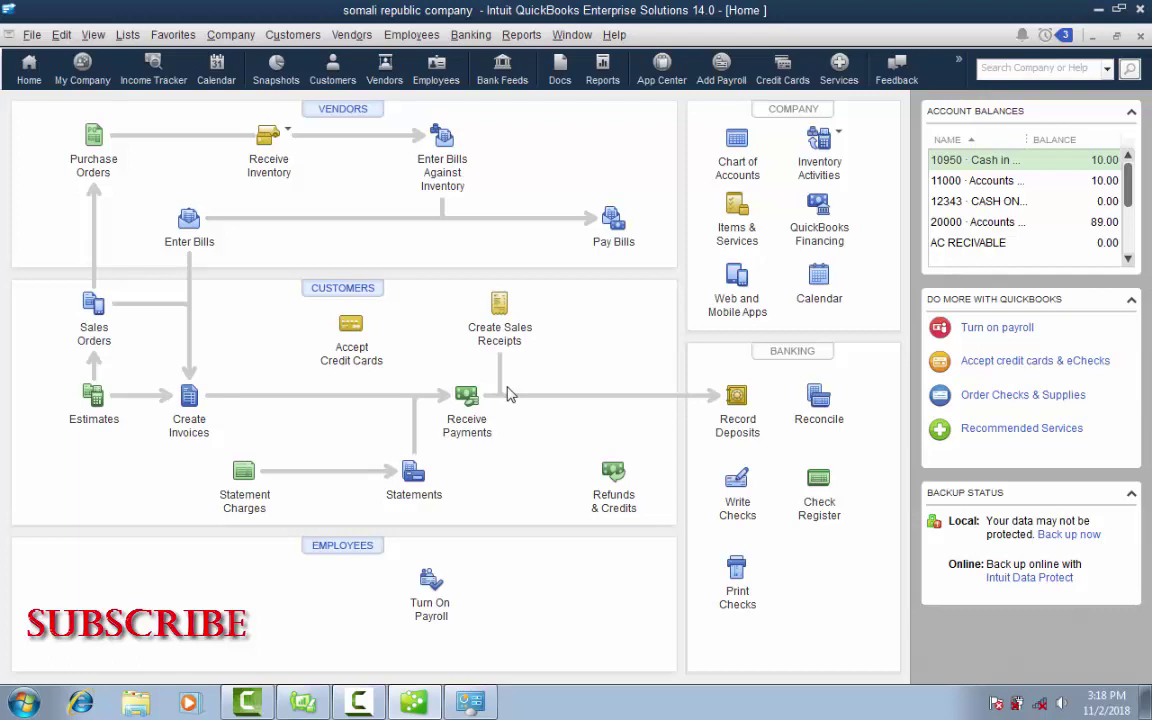
# - Switch to QuickBooks Enterprise Solutions and show the transactions of the customer with the 10.00 balance in the Customer Center
pyautogui.click(325, 290)
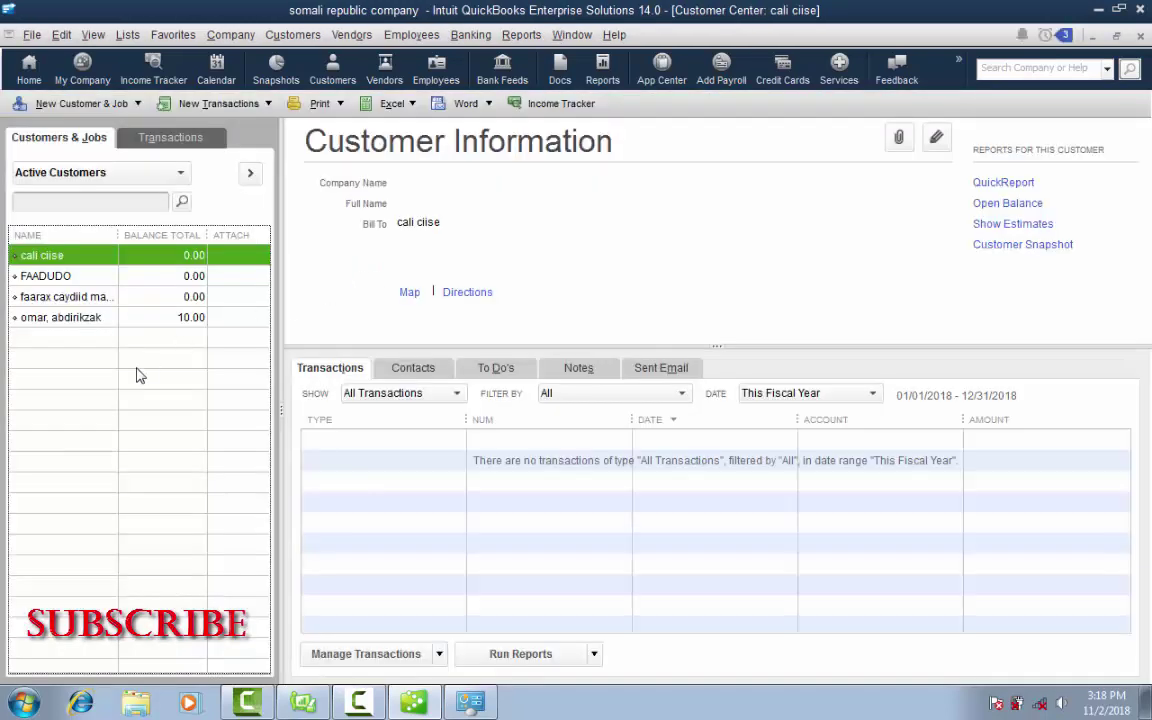
pyautogui.click(148, 320)
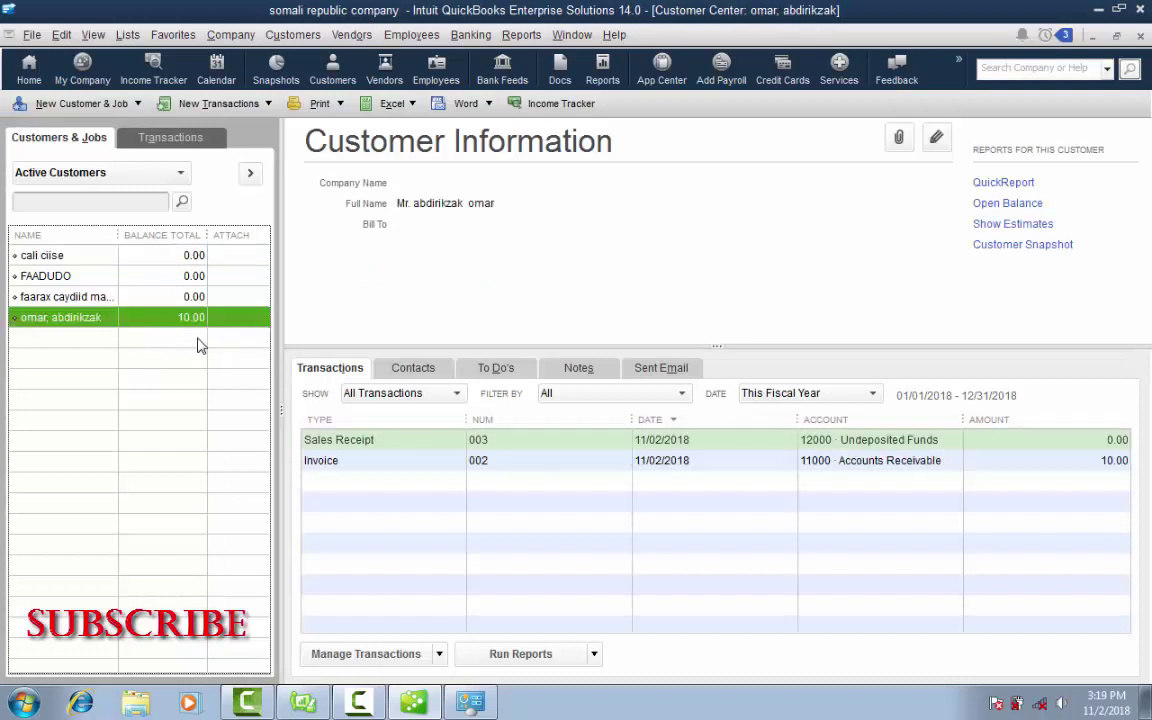
pyautogui.click(382, 443)
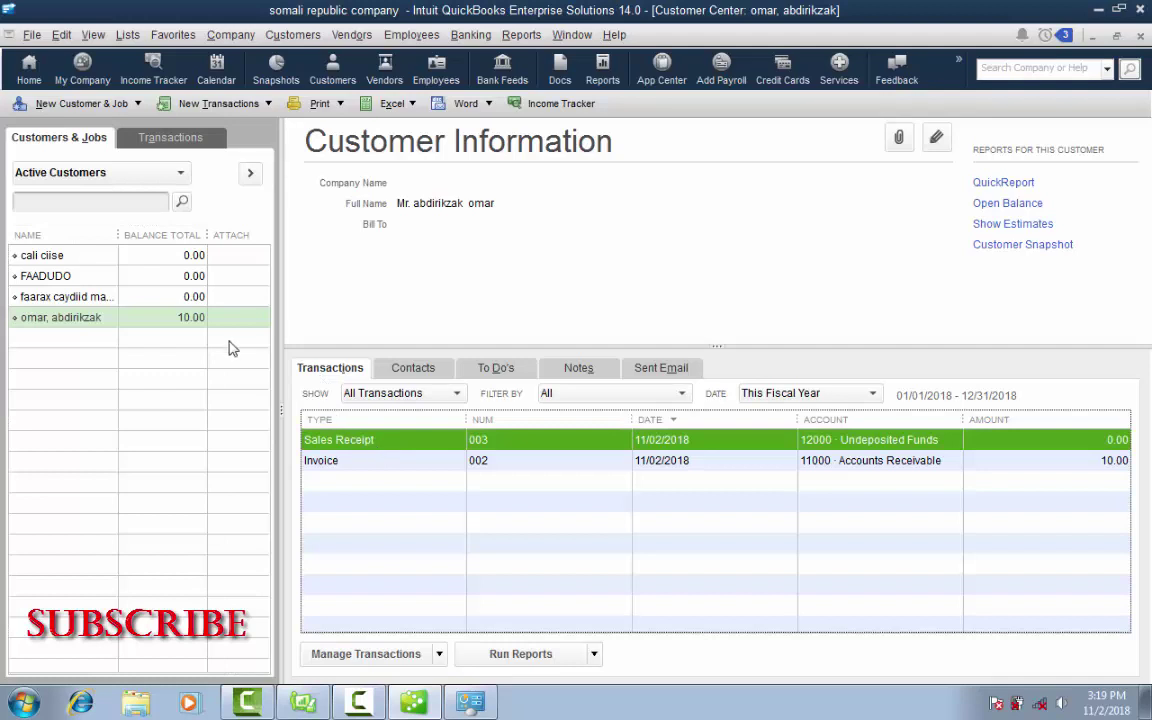
pyautogui.click(167, 322)
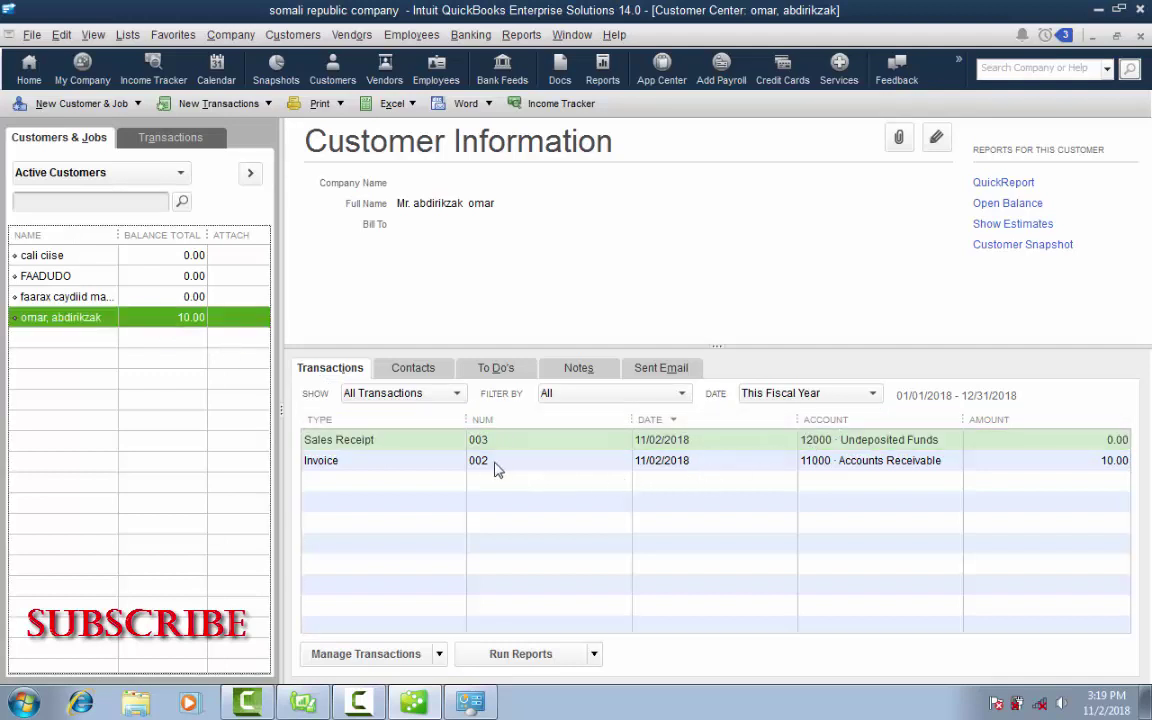
# - Inspect the customer's sales receipt with its Item column widened to show full item names, then save and close it
pyautogui.click(617, 442)
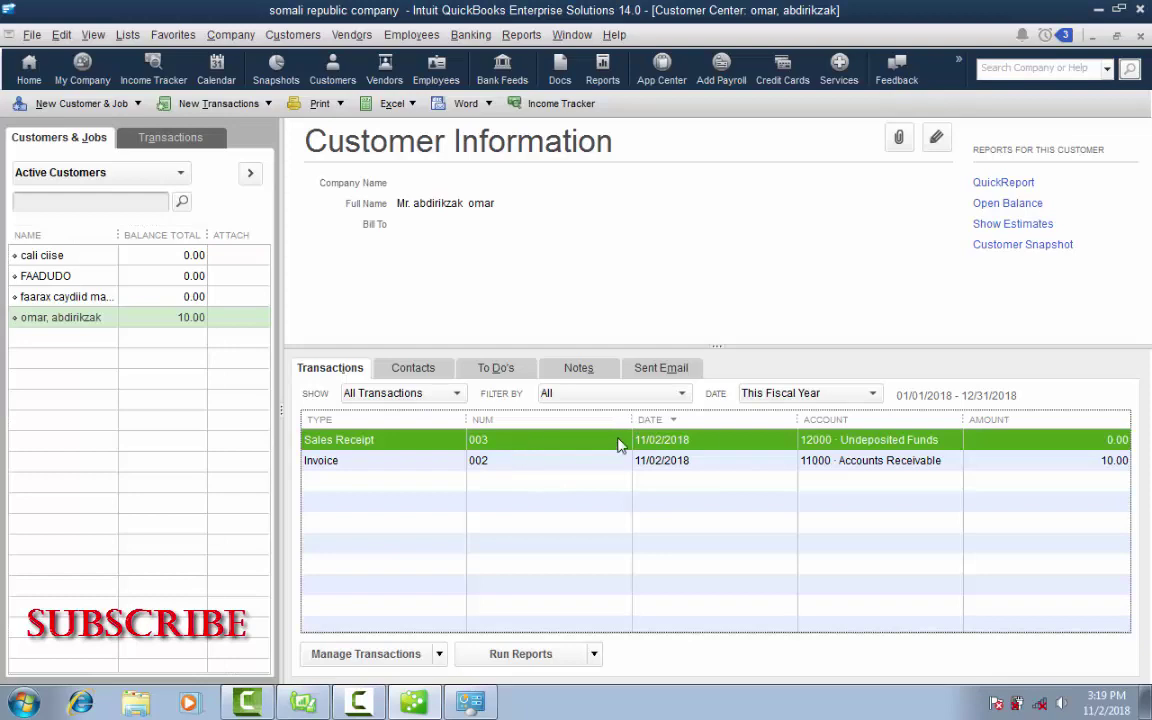
pyautogui.doubleClick(935, 440)
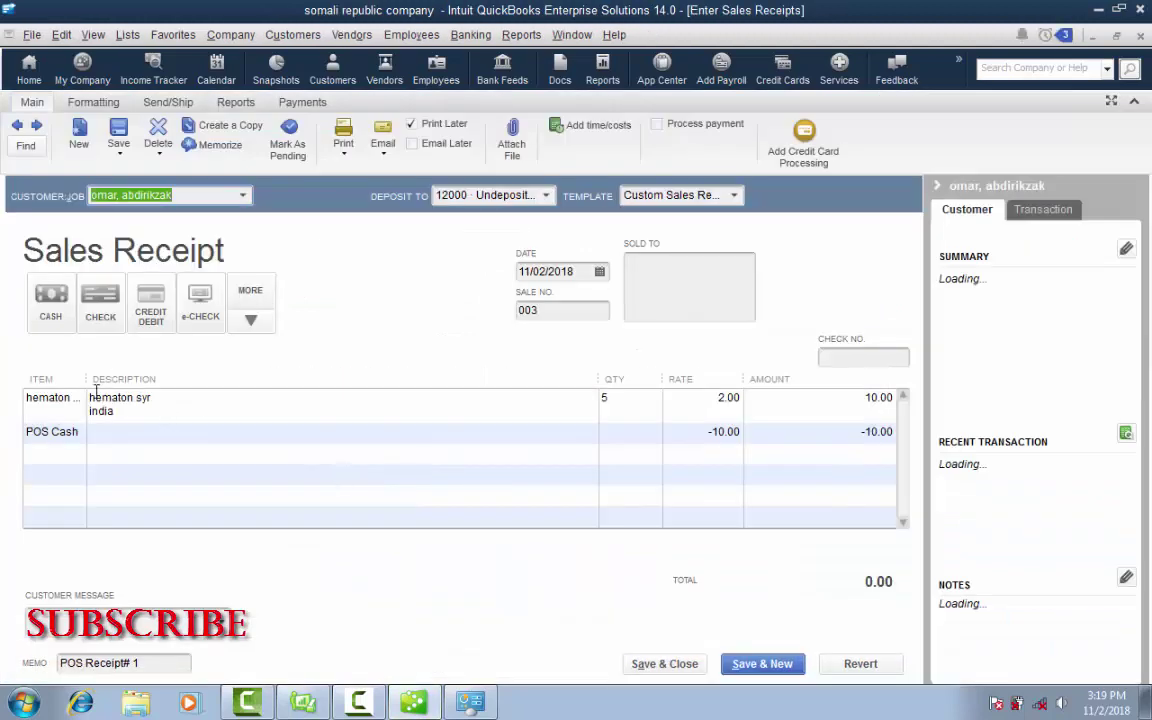
pyautogui.moveTo(81, 381); pyautogui.dragTo(217, 381)
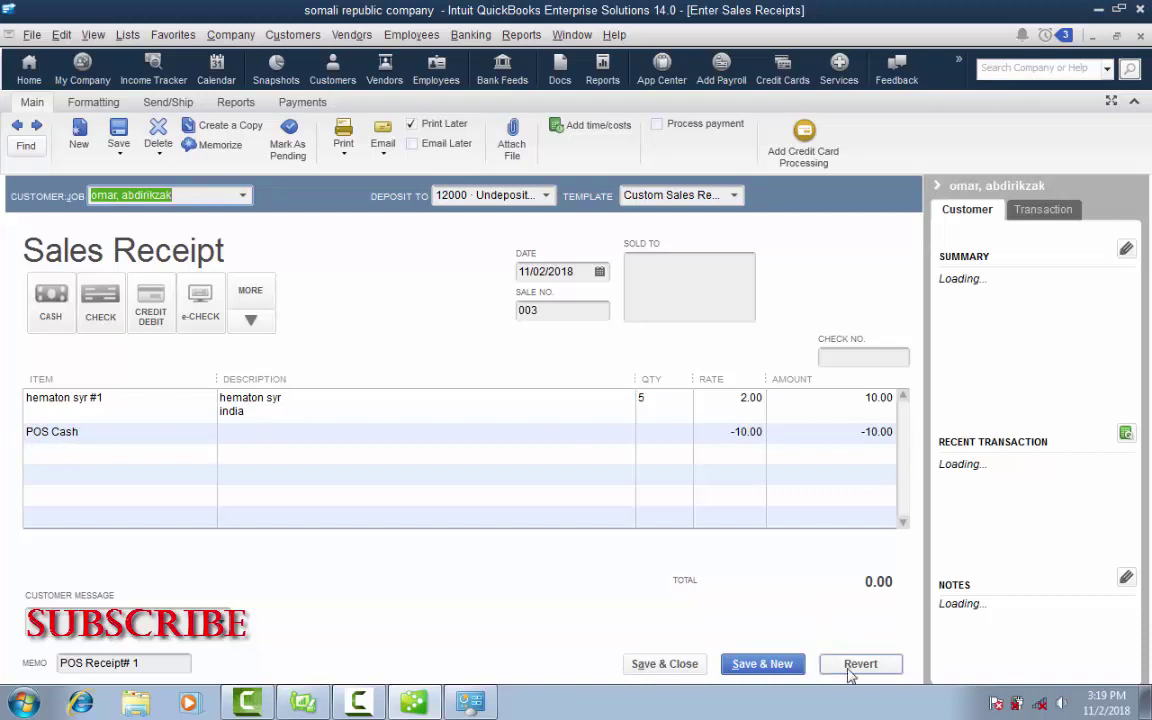
pyautogui.click(664, 664)
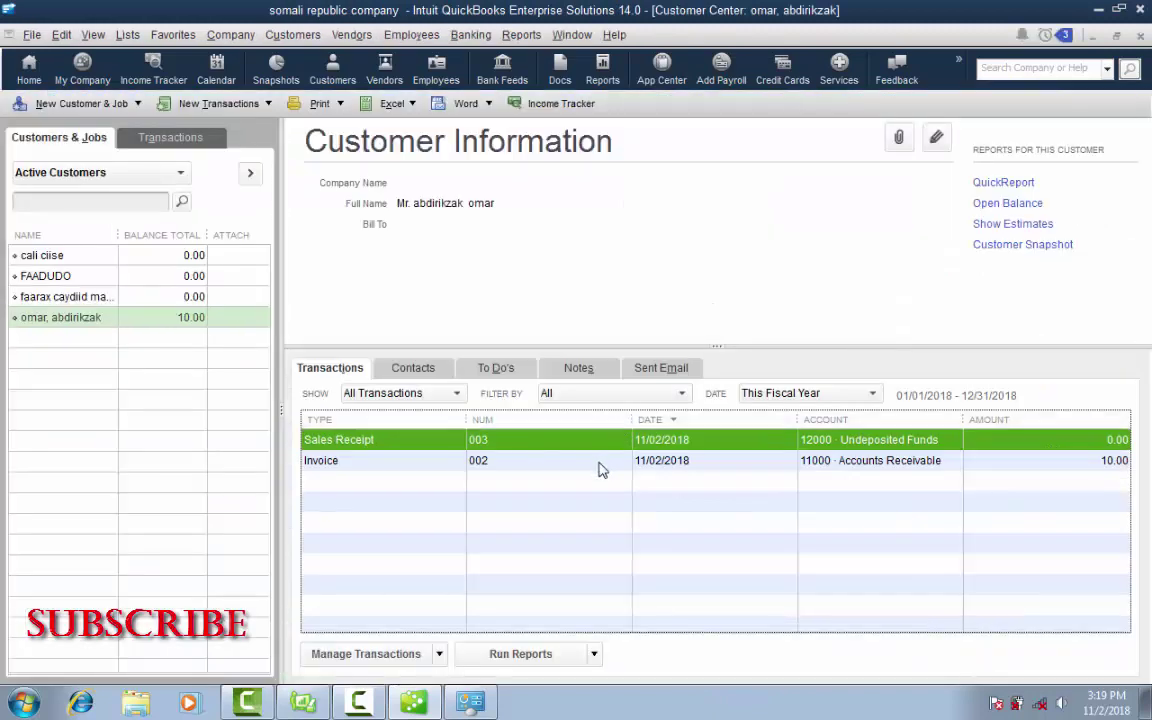
# - Inspect the same customer's invoice, save and close it, and leave the Customer Center
pyautogui.click(600, 466)
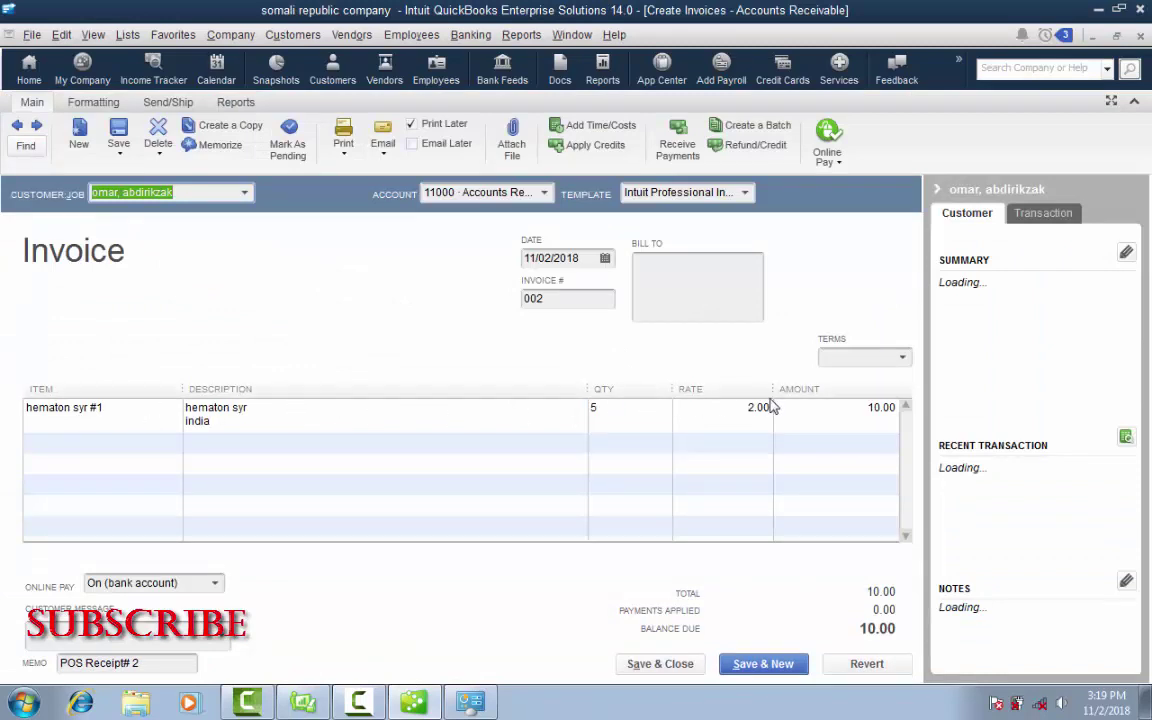
pyautogui.click(660, 666)
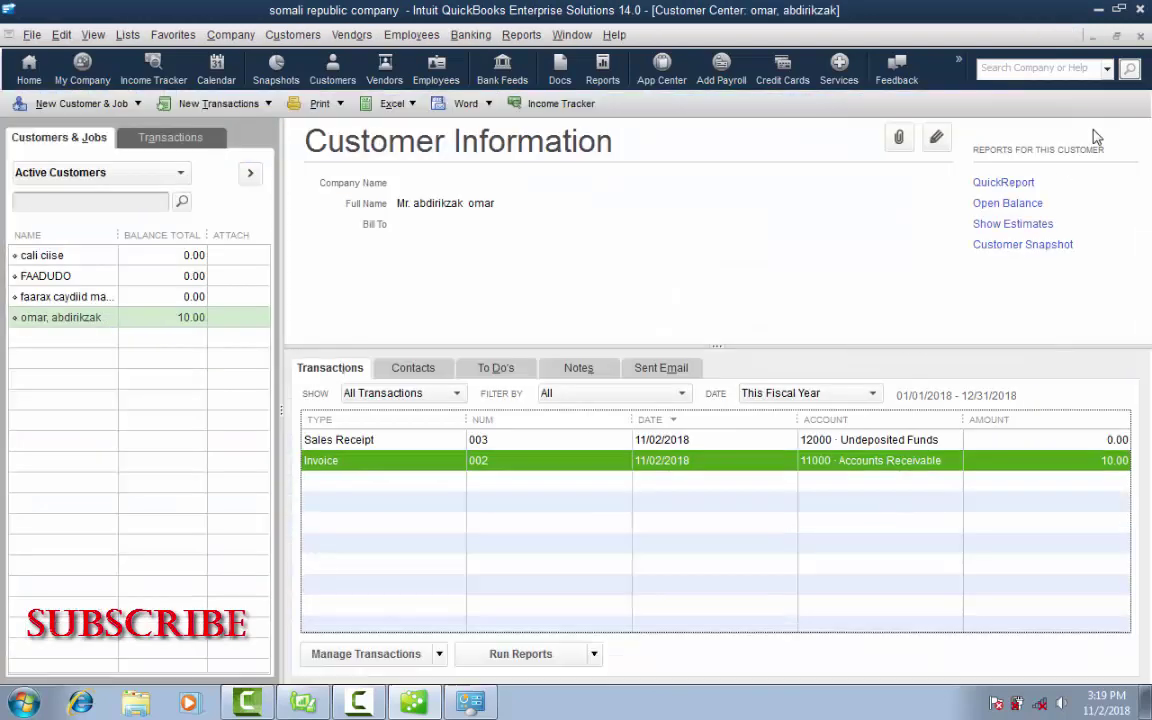
pyautogui.click(1141, 37)
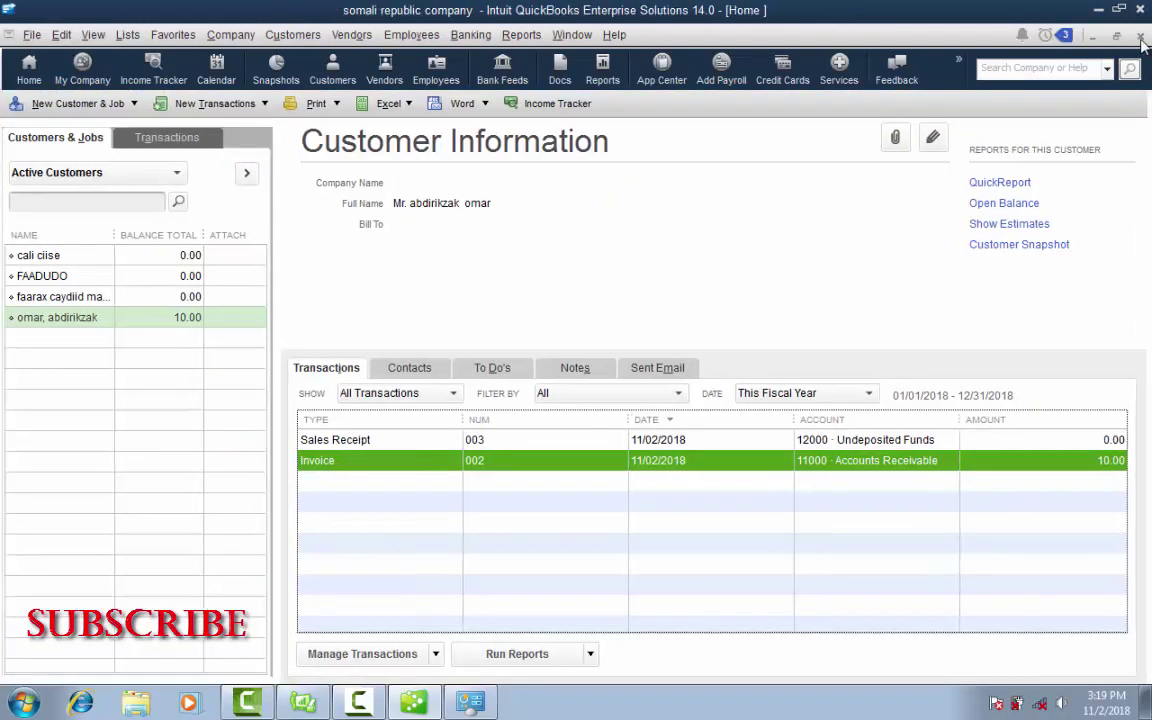
# - In the Vendor Center, open the item receipt of the vendor with the 89.00 balance and widen its Description column
pyautogui.click(331, 110)
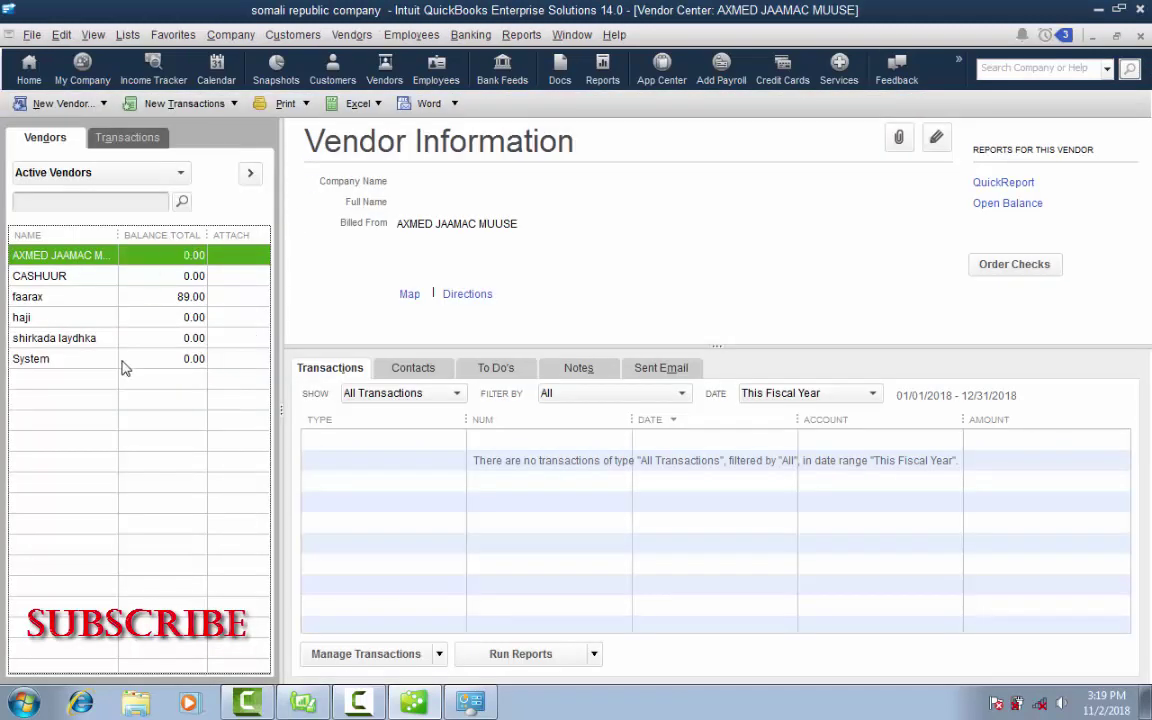
pyautogui.click(108, 298)
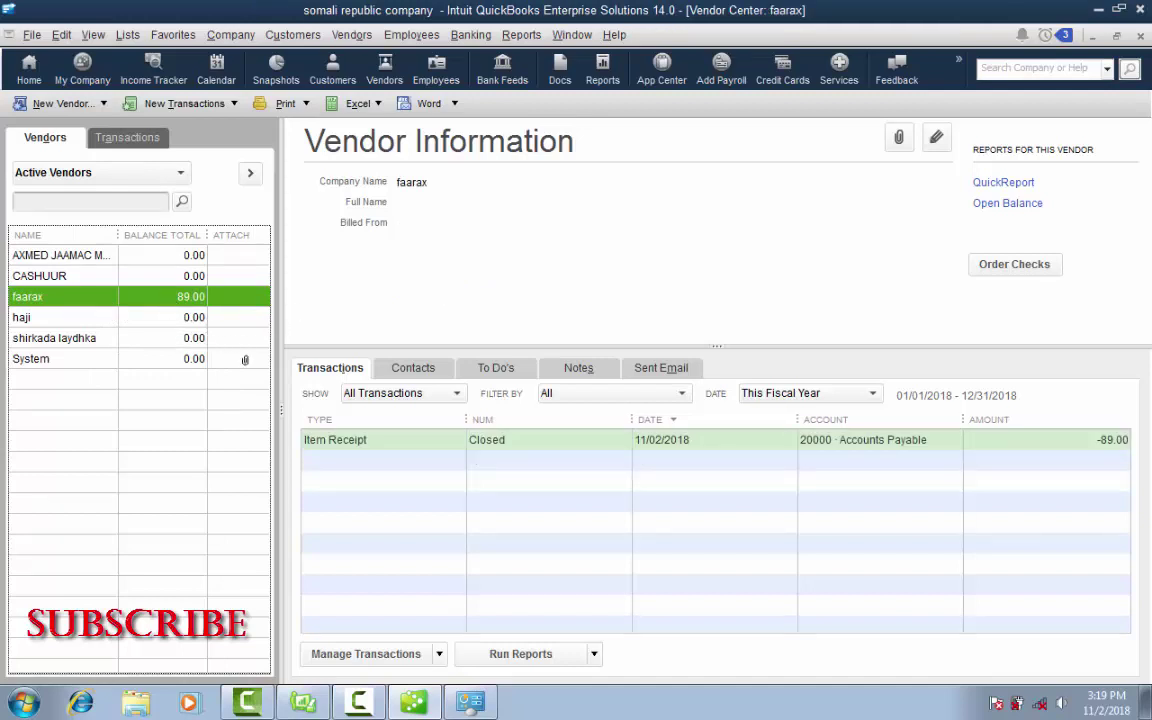
pyautogui.doubleClick(648, 446)
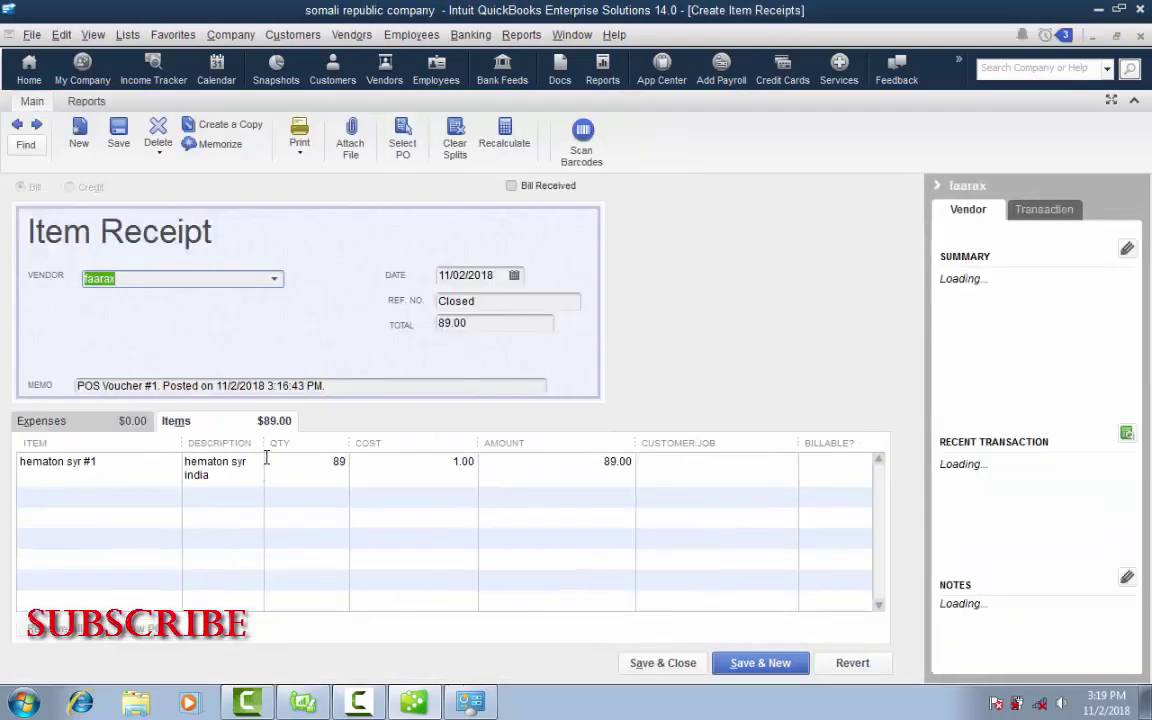
pyautogui.moveTo(260, 449); pyautogui.dragTo(328, 450)
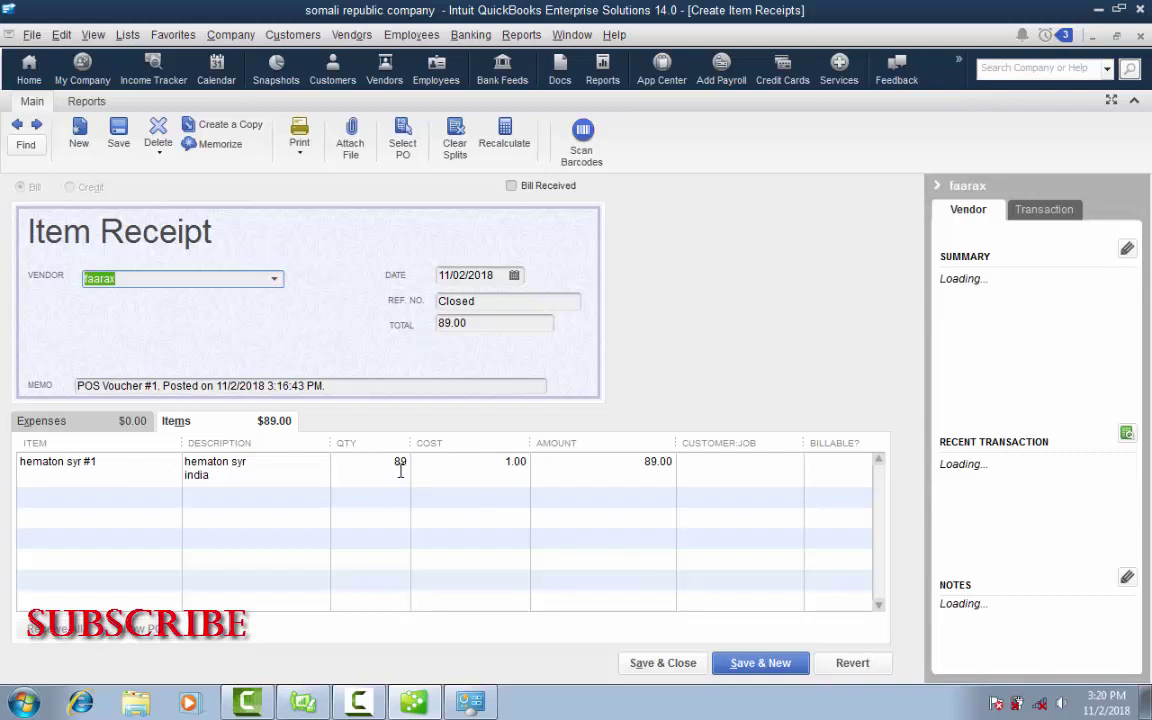
# - Mark the item receipt as Bill Received to turn it into a bill, and save it with the changes recorded
pyautogui.click(512, 186)
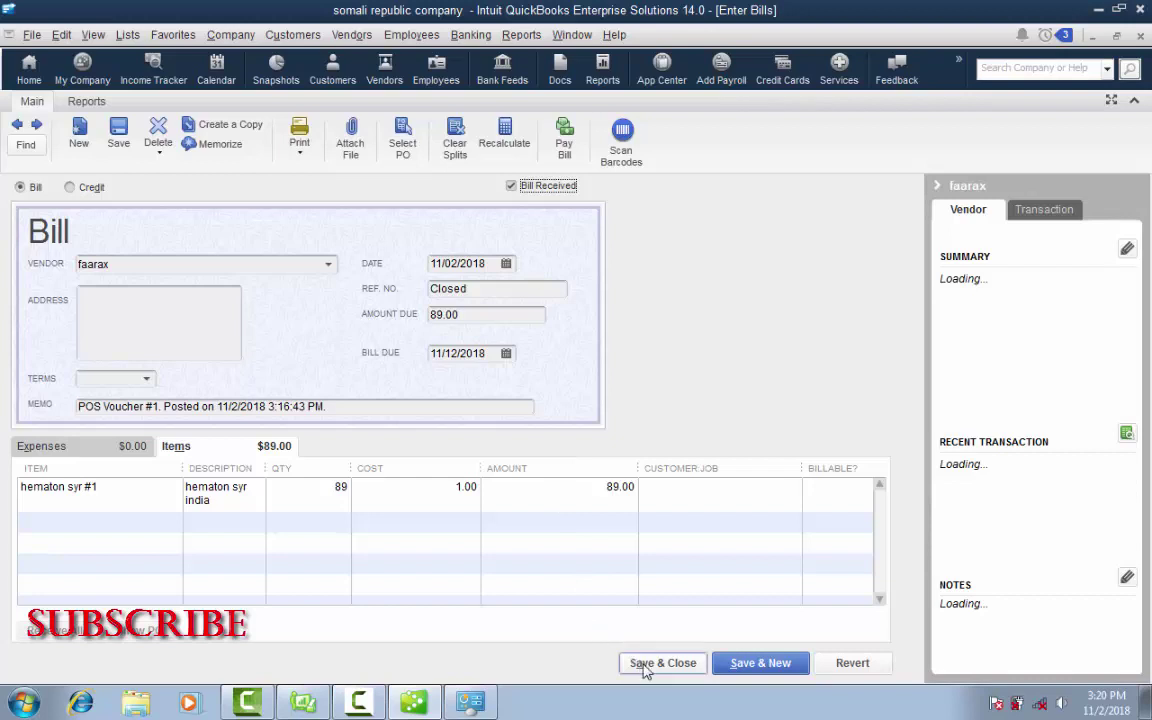
pyautogui.click(644, 667)
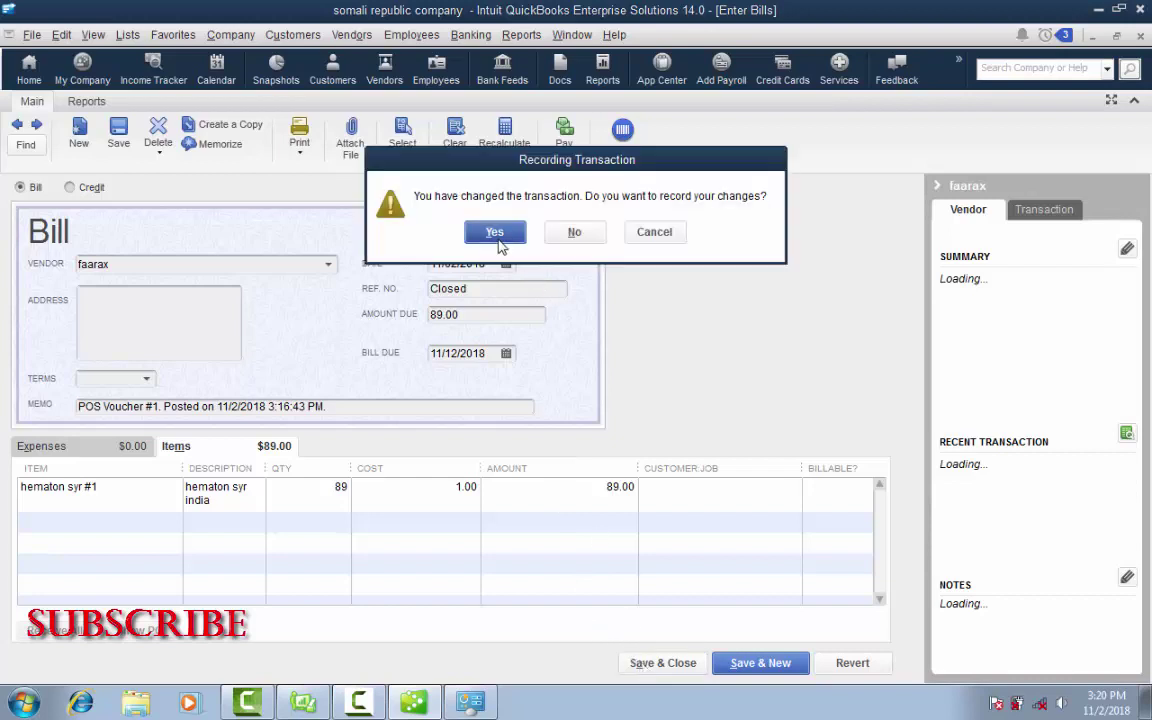
pyautogui.click(495, 232)
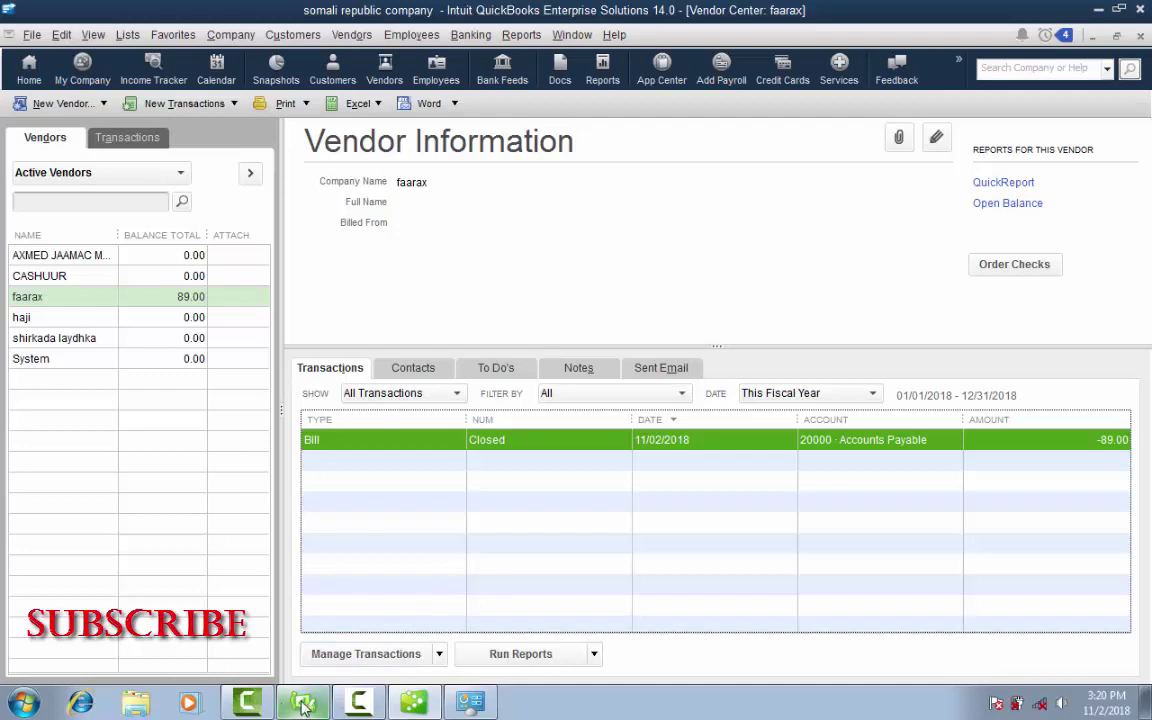
# - Switch to QuickBooks Point of Sale and replace the welcome note's text with "hahhkkljkhgg" and "hjhjkkhj" on two lines
pyautogui.click(300, 648)
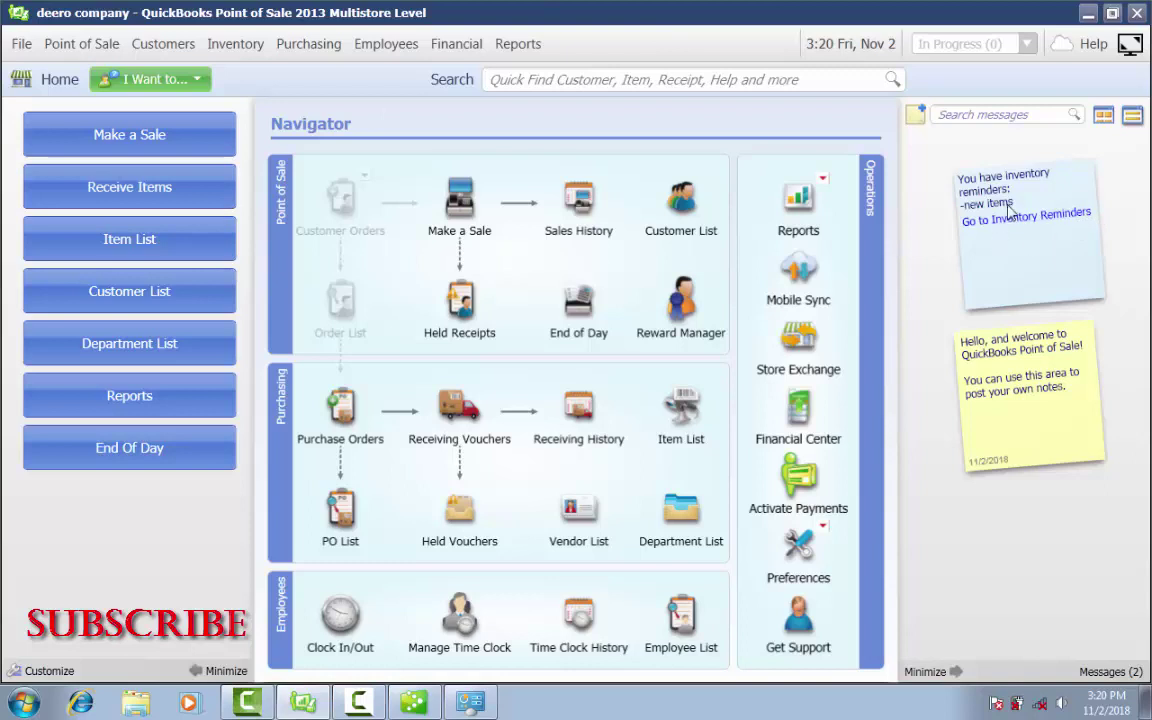
pyautogui.click(1075, 389)
pyautogui.moveTo(1075, 390); pyautogui.dragTo(937, 352)
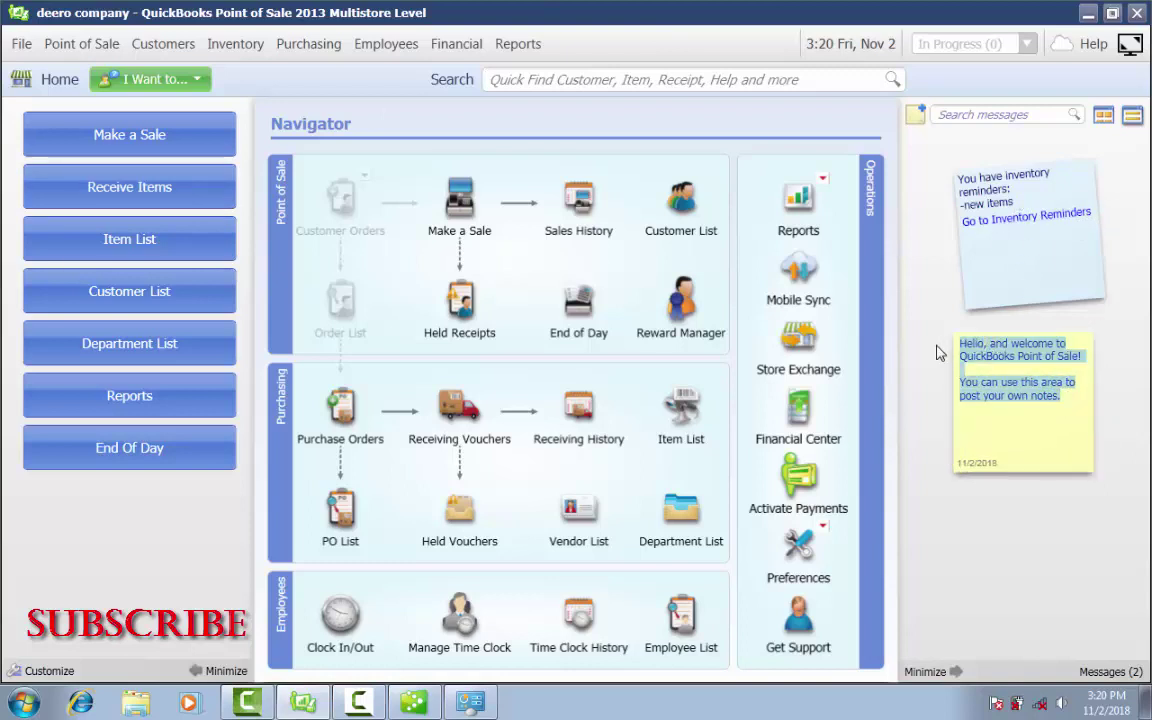
pyautogui.press('Delete')
pyautogui.write('H')
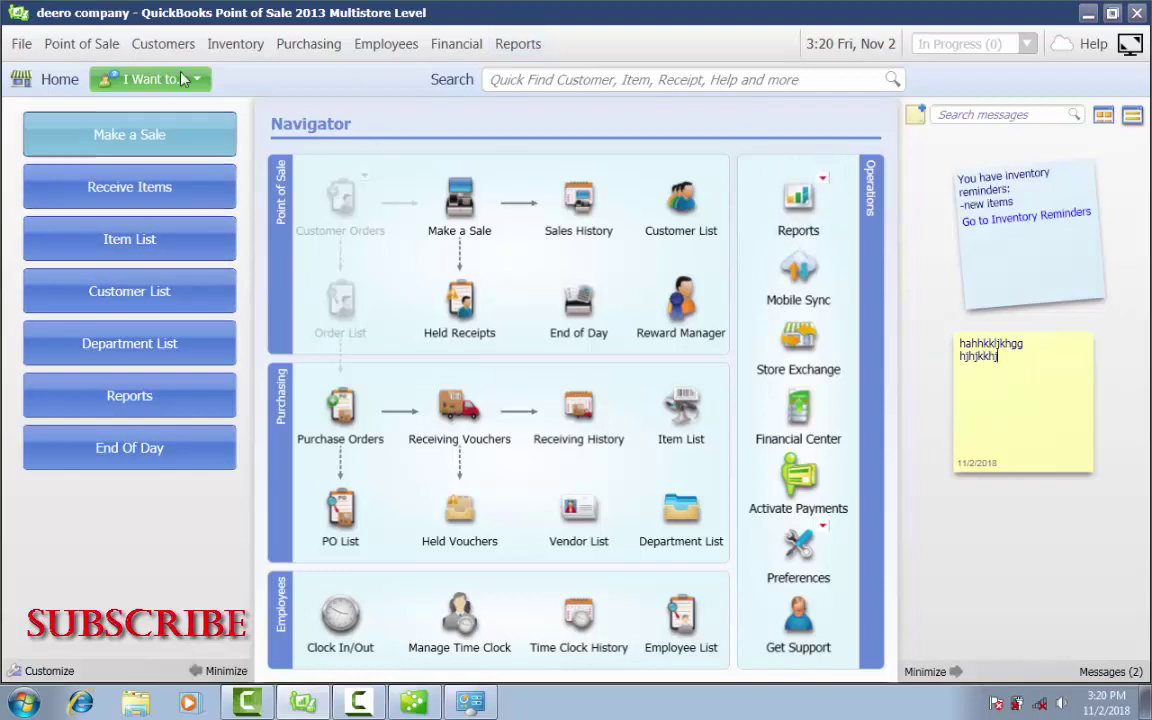
# - Back up the company data to an alternate location as kkk.qpb on the Desktop and finish the backup
pyautogui.click(22, 45)
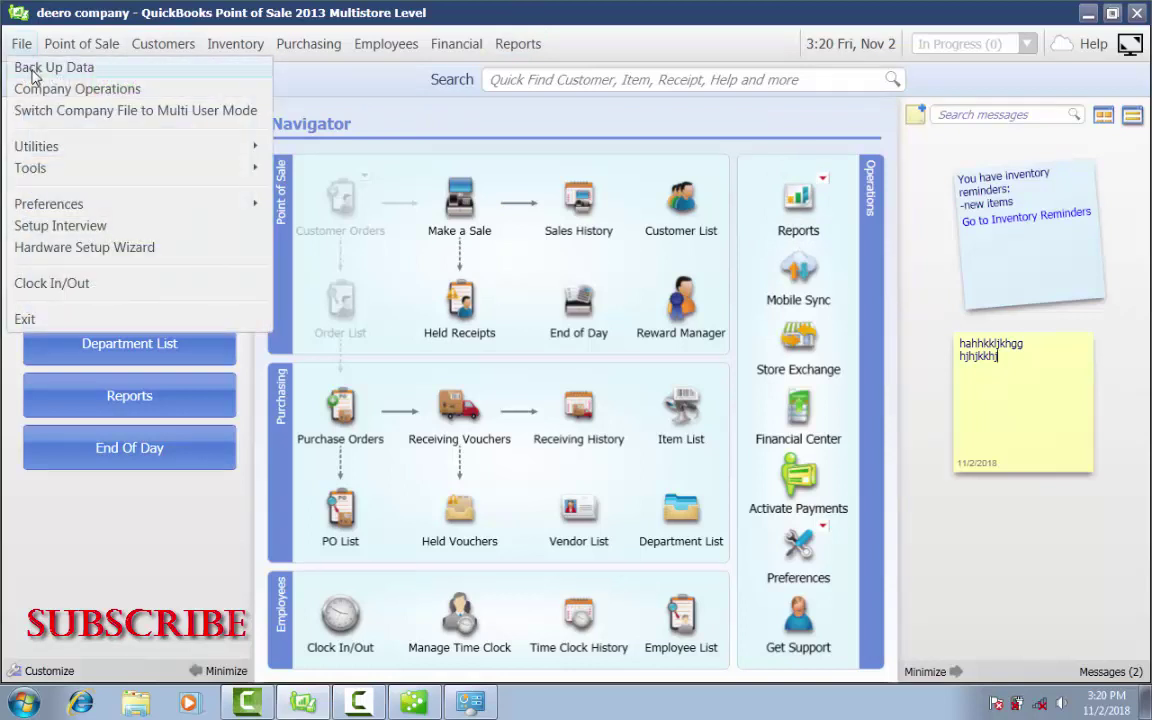
pyautogui.click(36, 68)
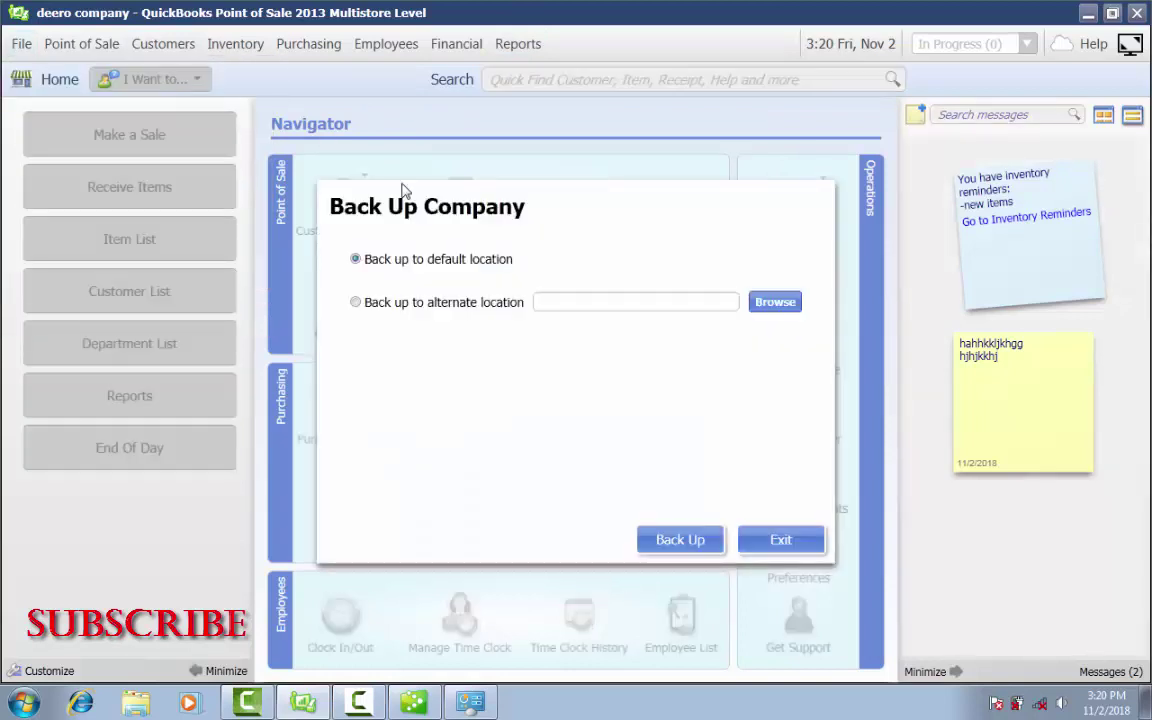
pyautogui.click(447, 304)
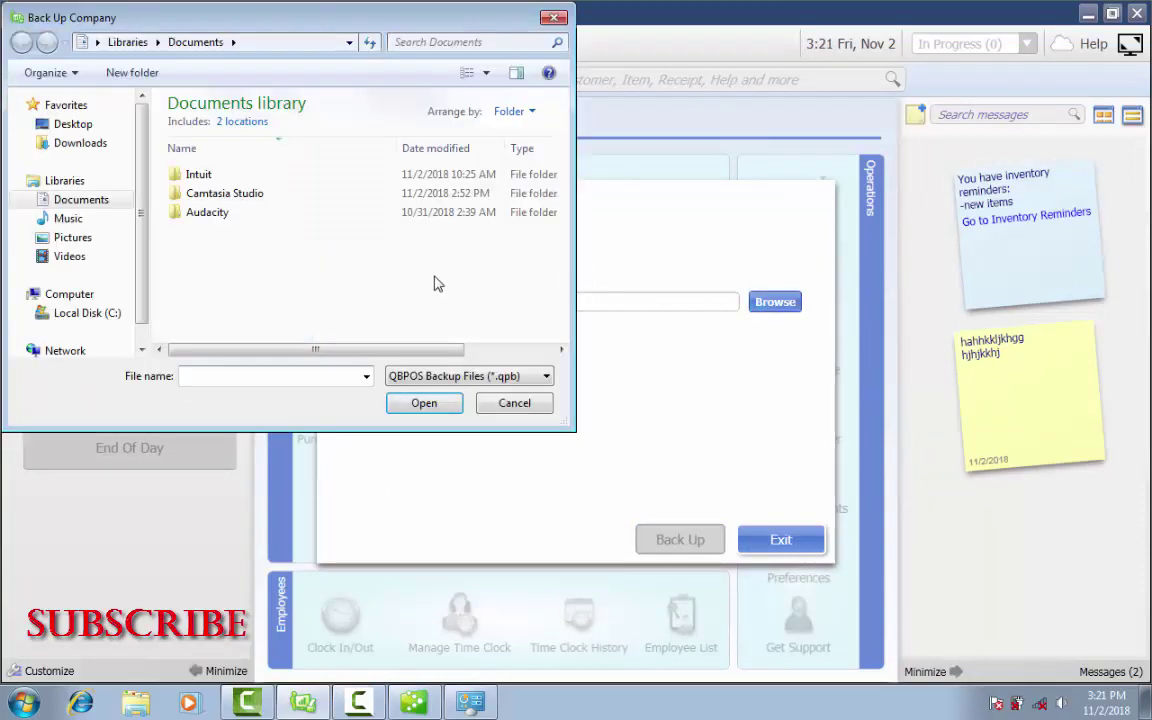
pyautogui.click(72, 124)
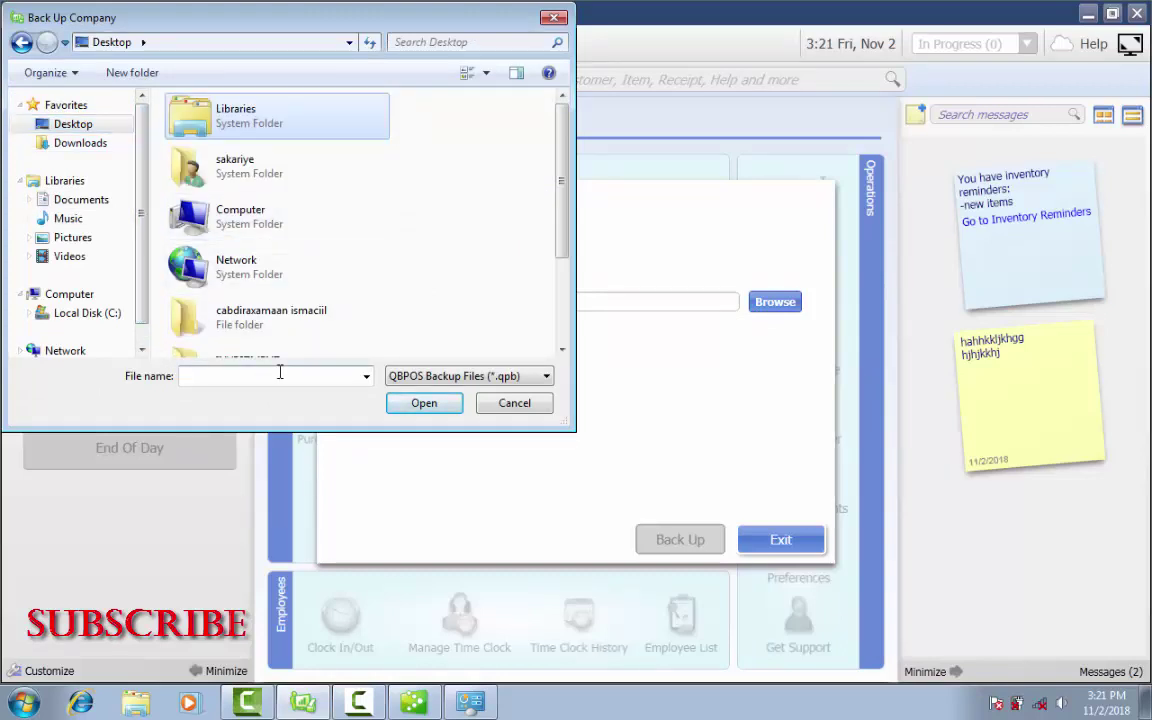
pyautogui.write('kkk')
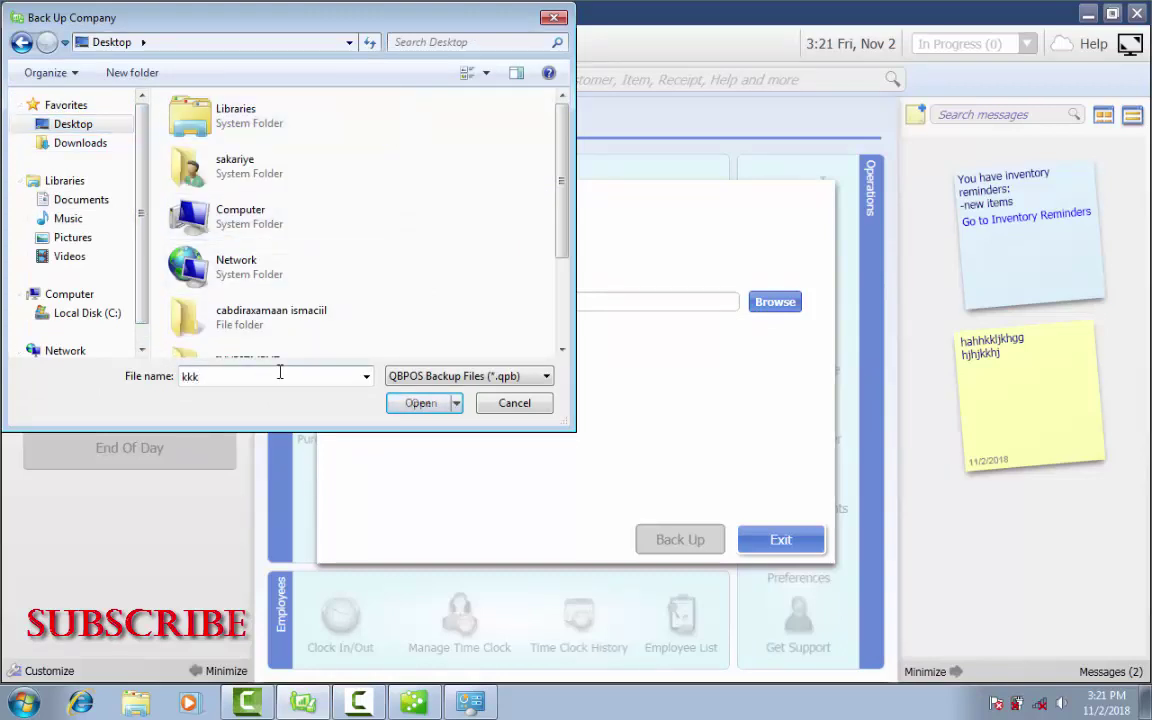
pyautogui.click(418, 406)
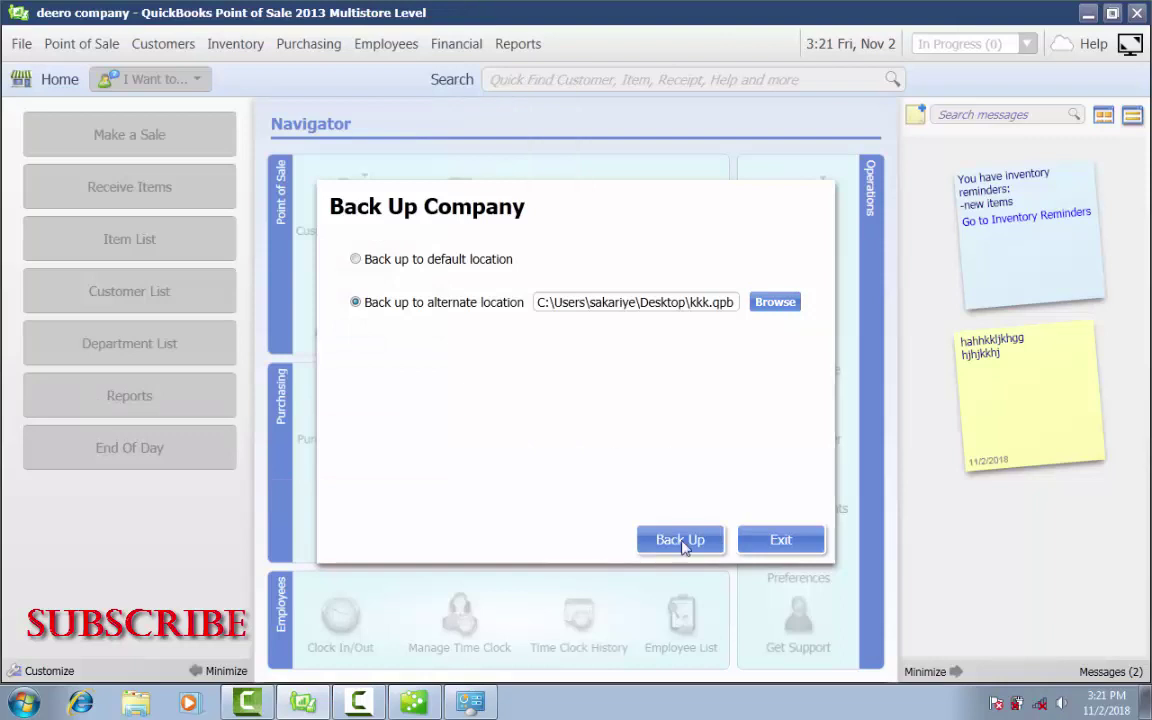
pyautogui.click(682, 539)
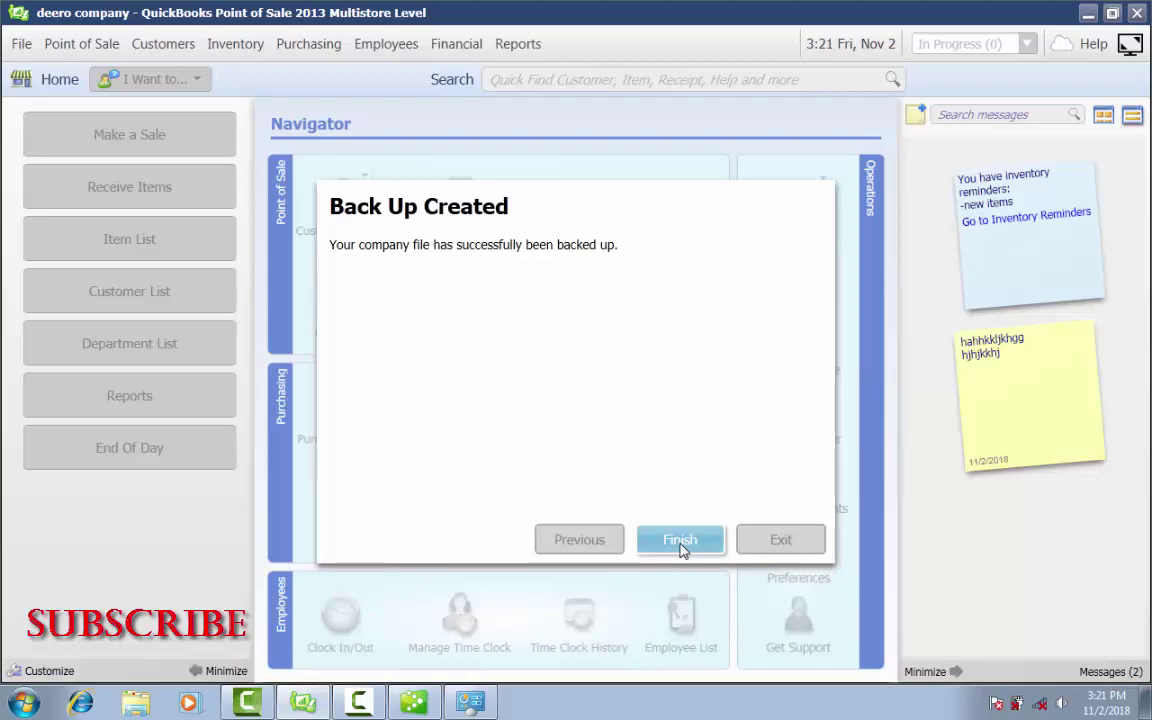
pyautogui.click(681, 545)
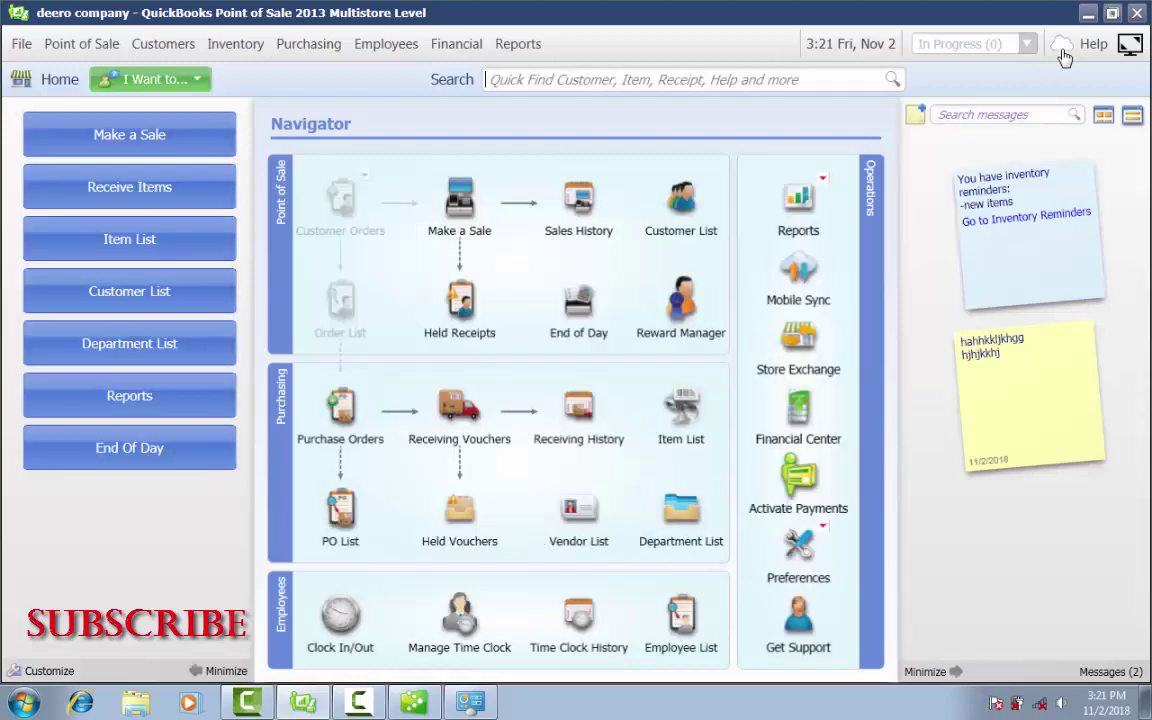
# - Check the Windows desktop for the kkk.qpb backup file and return to QuickBooks Point of Sale
pyautogui.click(1088, 13)
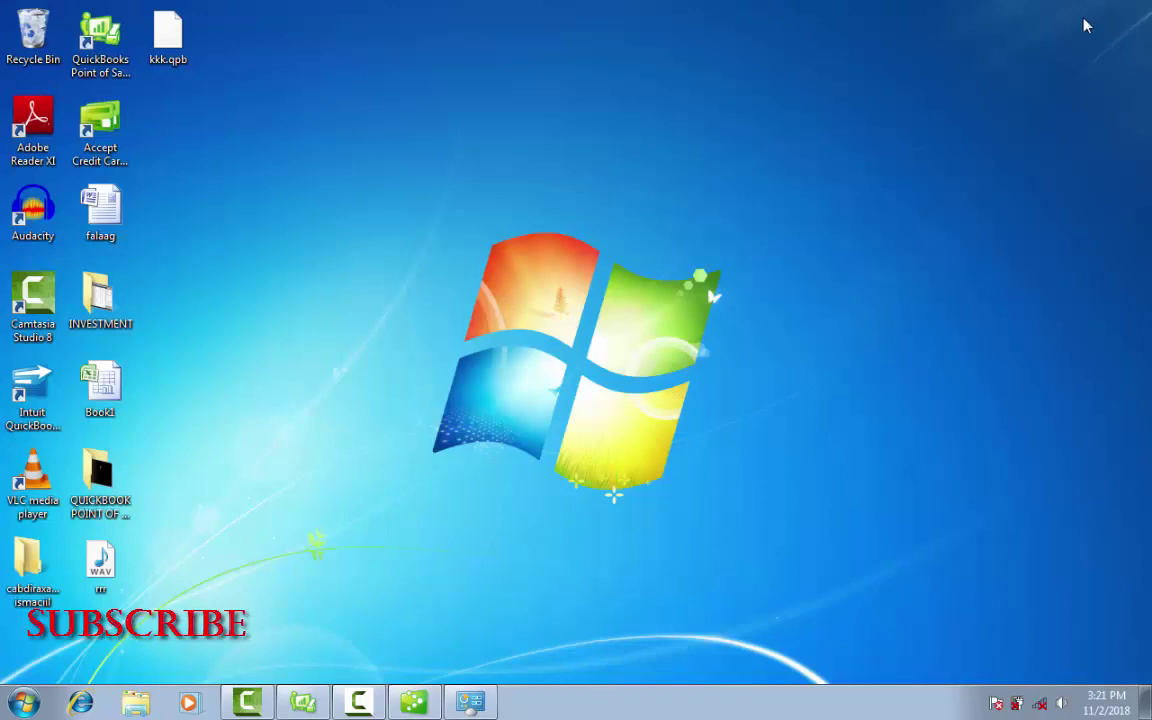
pyautogui.click(1097, 10)
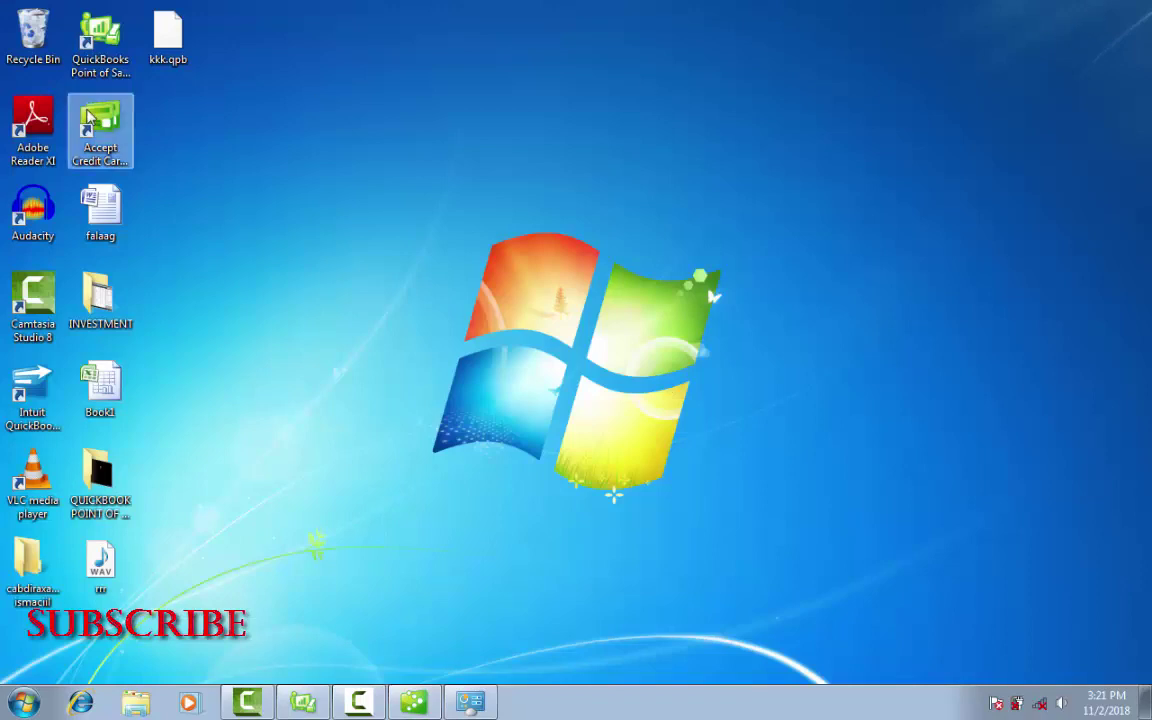
pyautogui.click(140, 38)
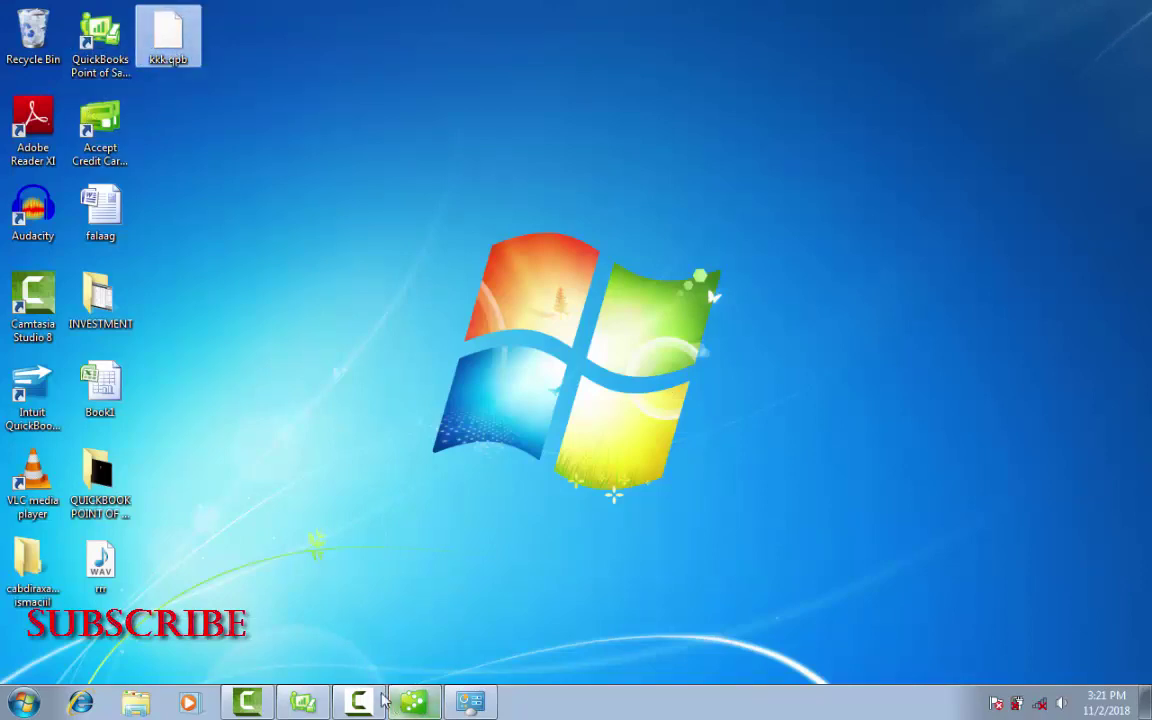
pyautogui.click(306, 705)
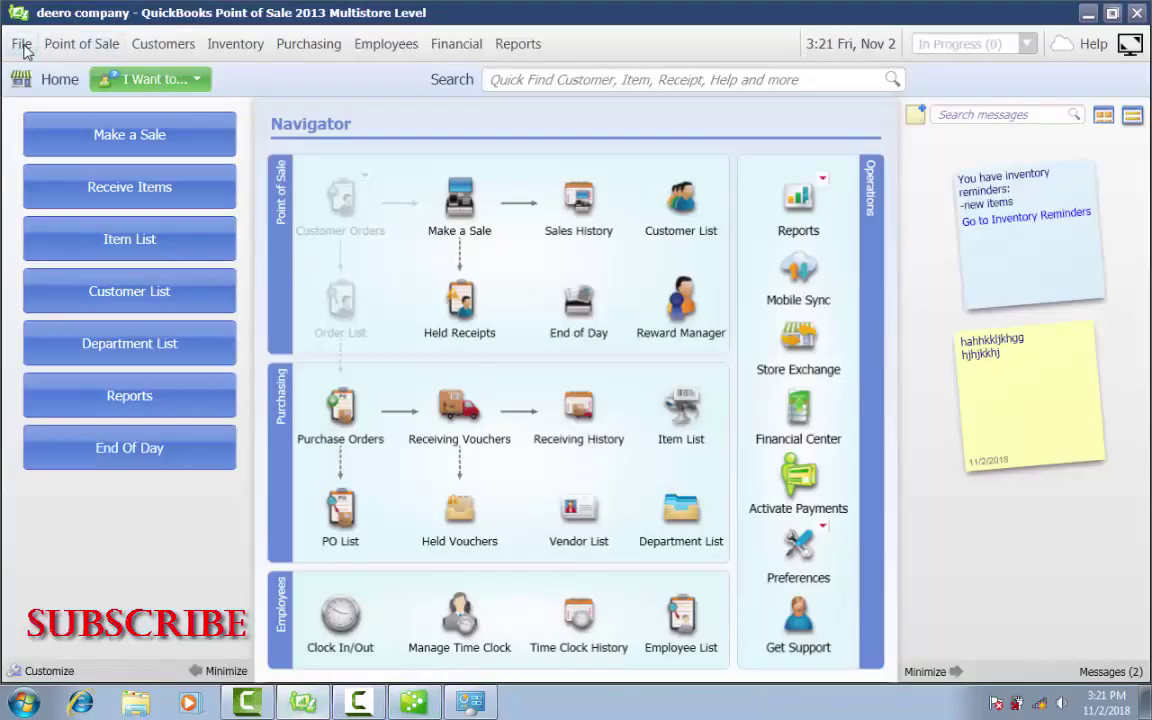
# - Begin a Restore from backup operation for deero company through Company Operations
pyautogui.click(22, 45)
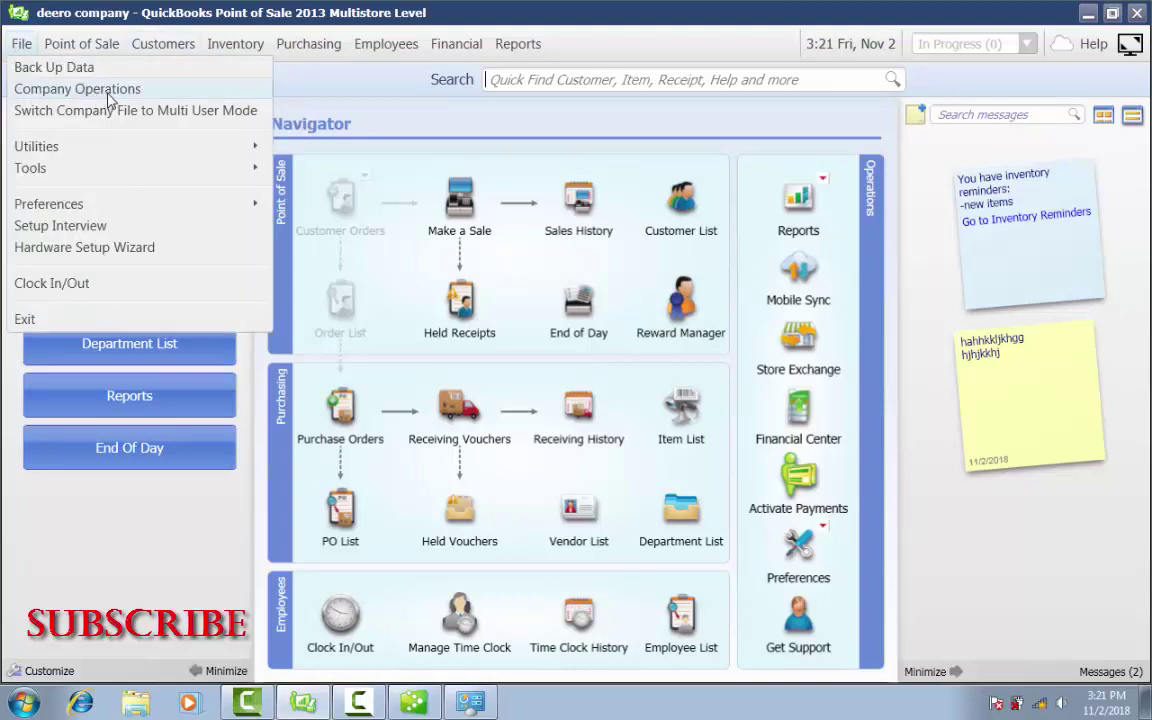
pyautogui.click(118, 92)
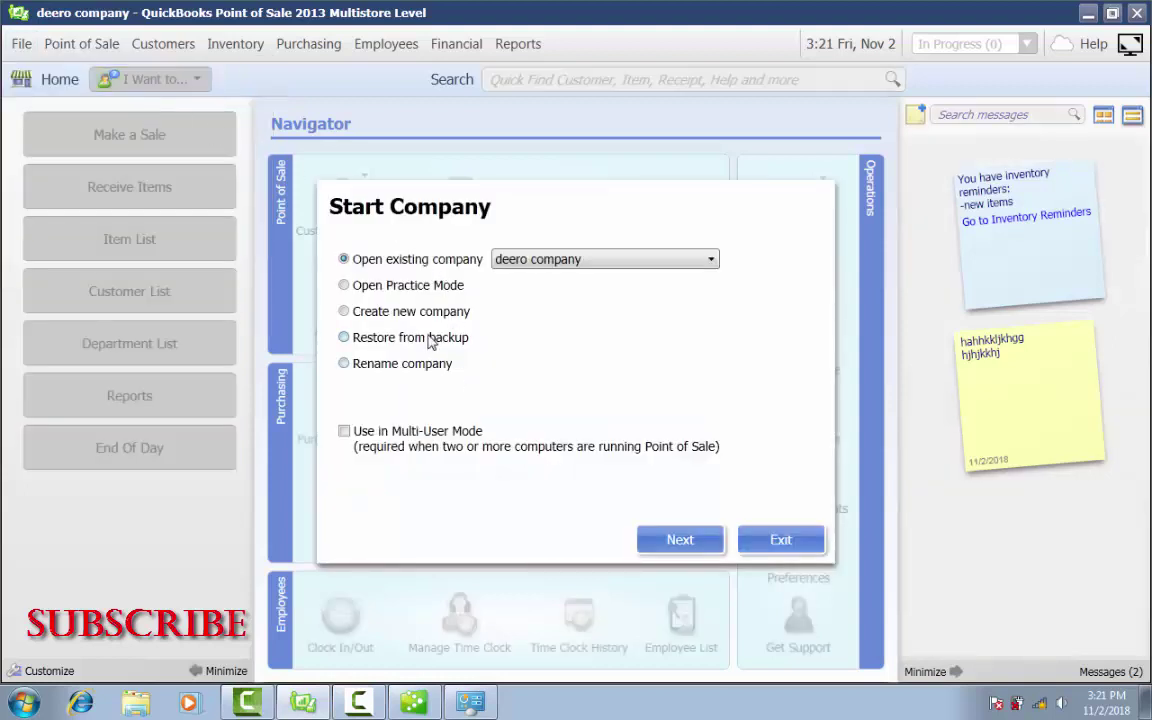
pyautogui.click(430, 340)
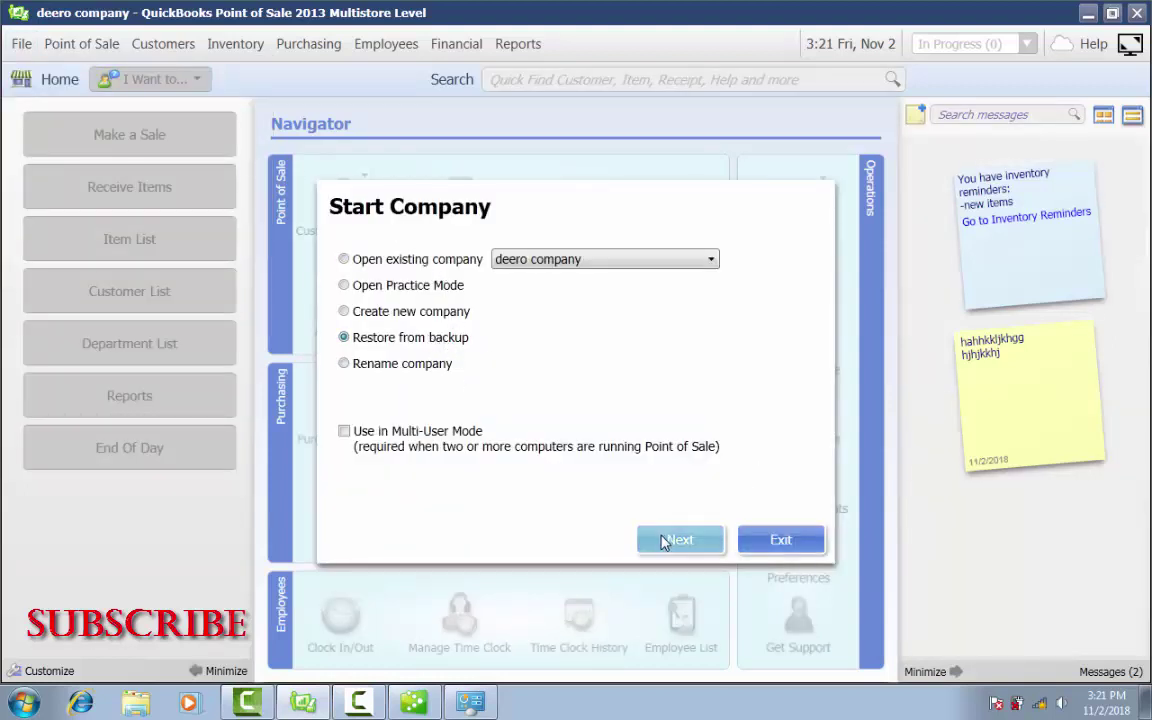
pyautogui.click(678, 543)
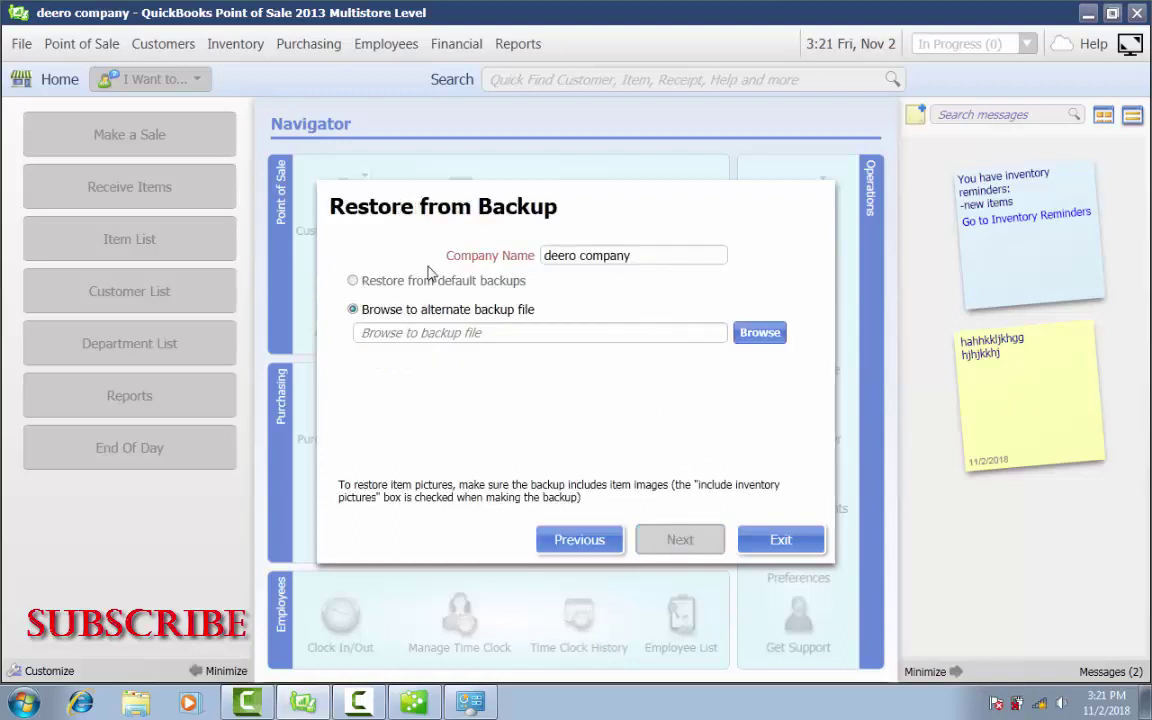
# - Restore the company from the alternate backup file kkk.qpb on the Desktop and dismiss the welcome window
pyautogui.click(758, 332)
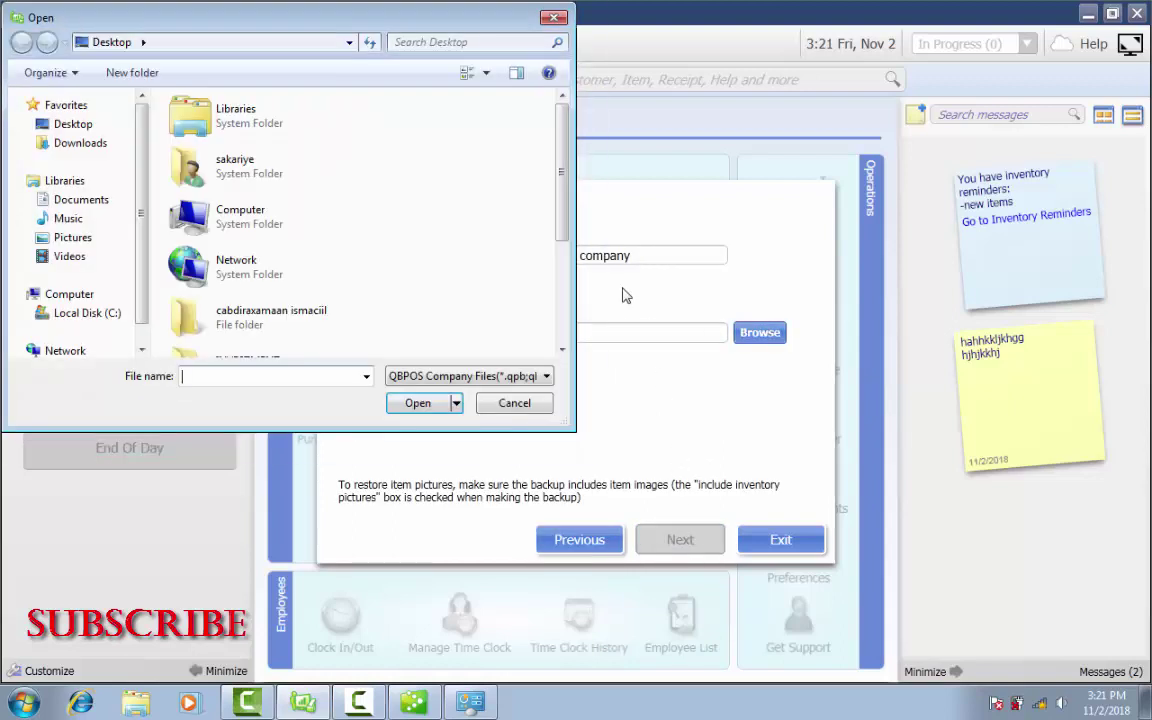
pyautogui.click(80, 126)
pyautogui.click(80, 128)
pyautogui.moveTo(558, 183); pyautogui.dragTo(558, 278)
pyautogui.click(270, 323)
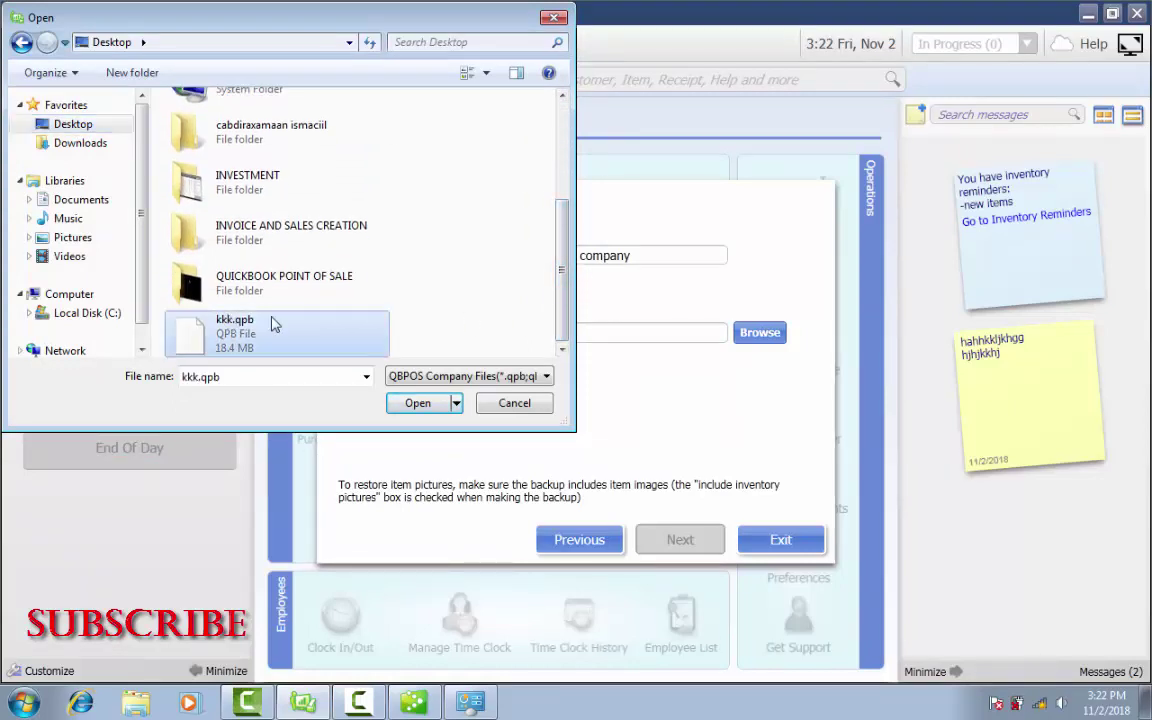
pyautogui.click(425, 403)
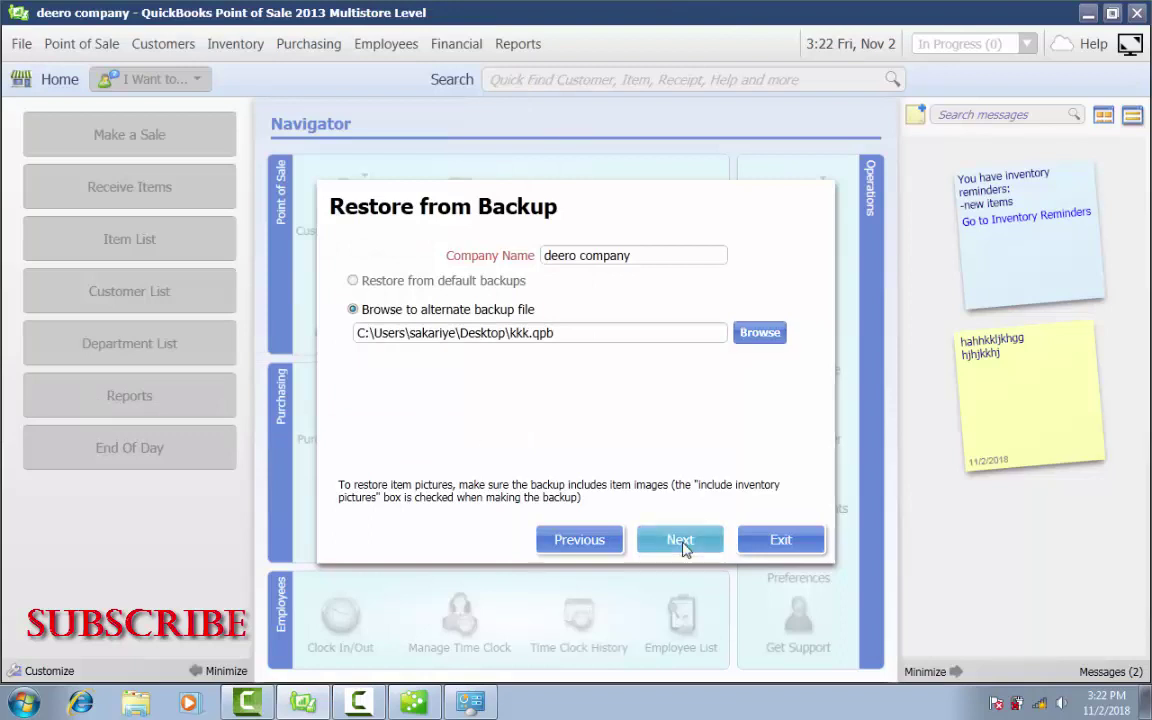
pyautogui.click(680, 540)
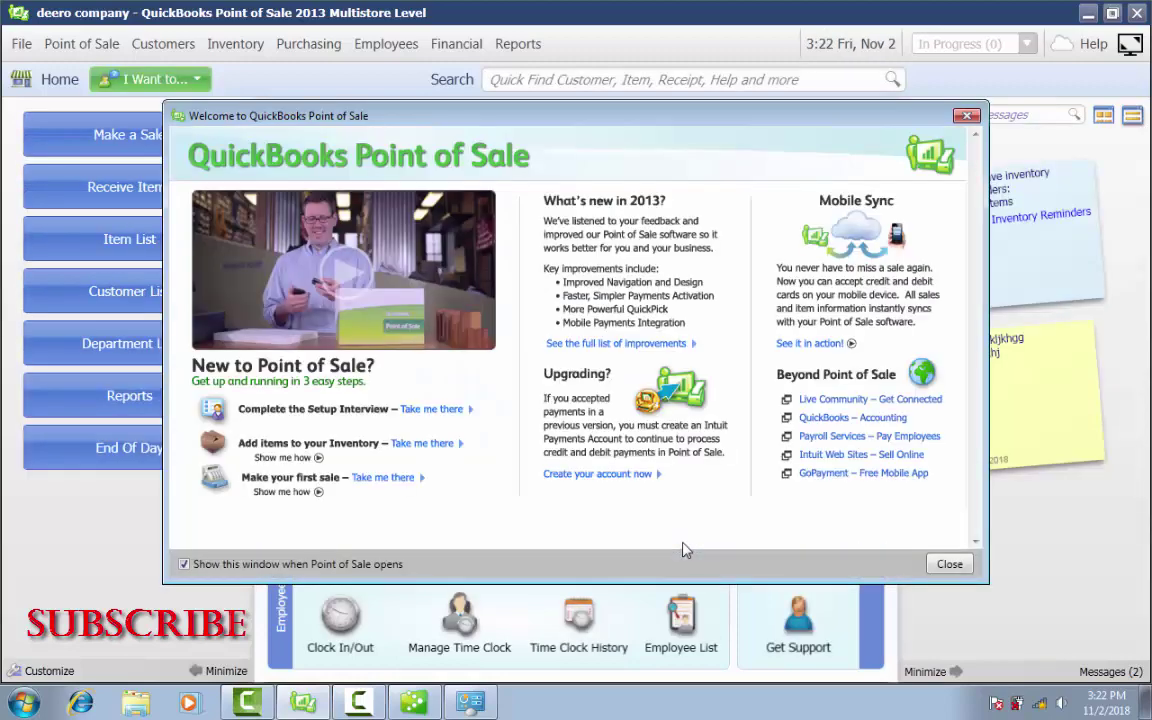
pyautogui.click(950, 565)
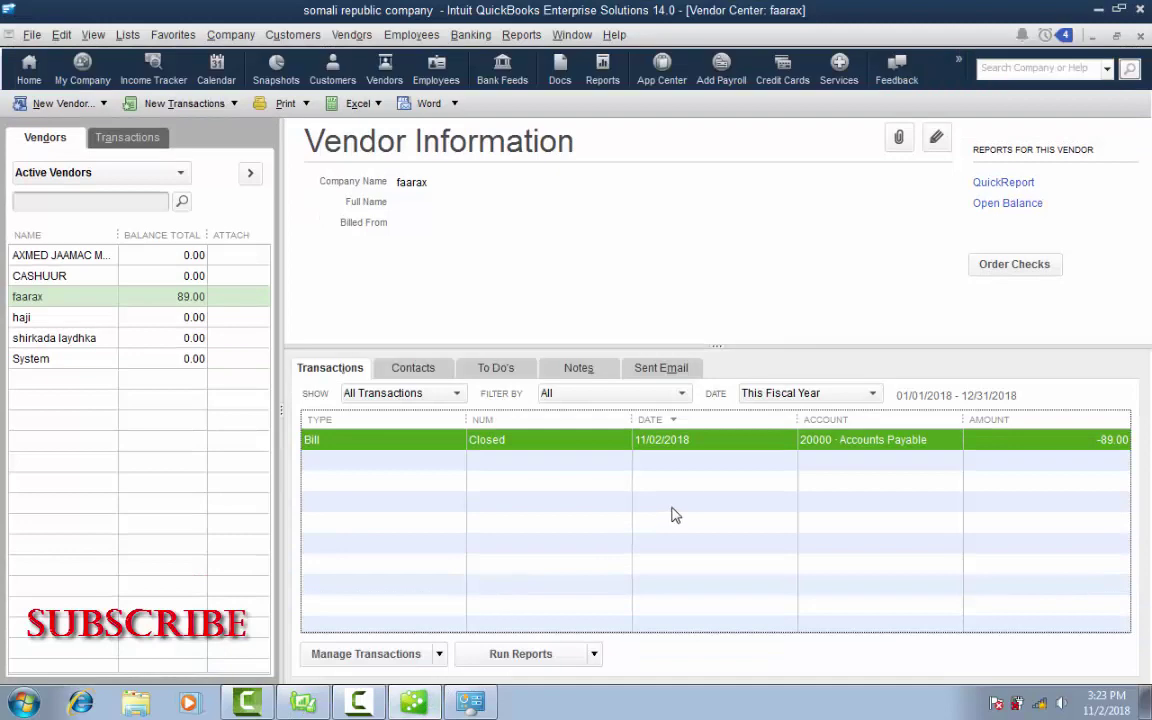
# - Close the Vendor Center in QuickBooks Enterprise and switch back to QuickBooks Point of Sale
pyautogui.click(1139, 36)
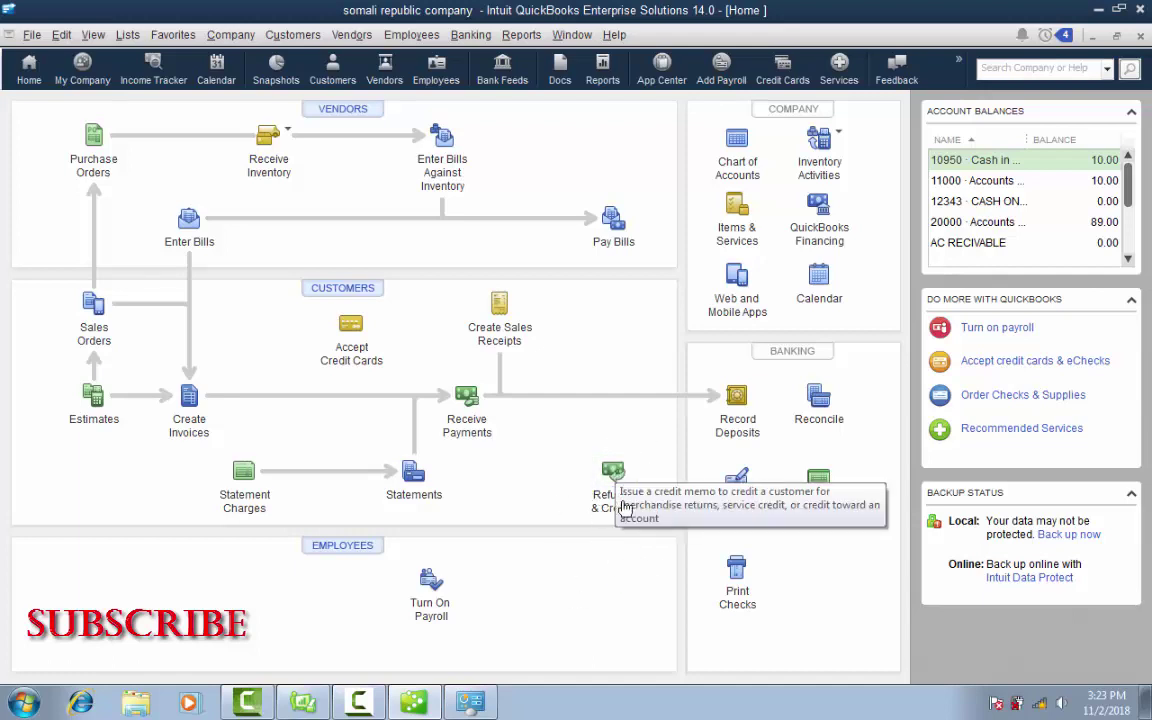
pyautogui.click(305, 704)
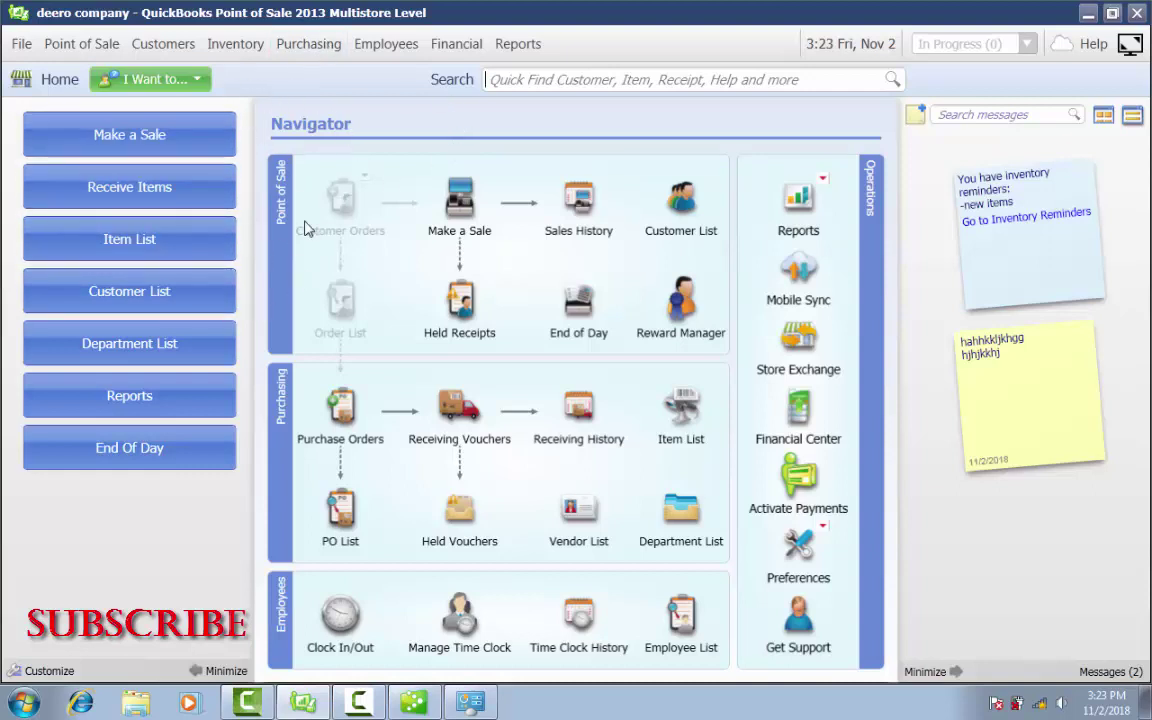
# - Start a return/exchange, look up receipts with "11" and open sales receipt #2 from 11/2/2018
pyautogui.click(183, 91)
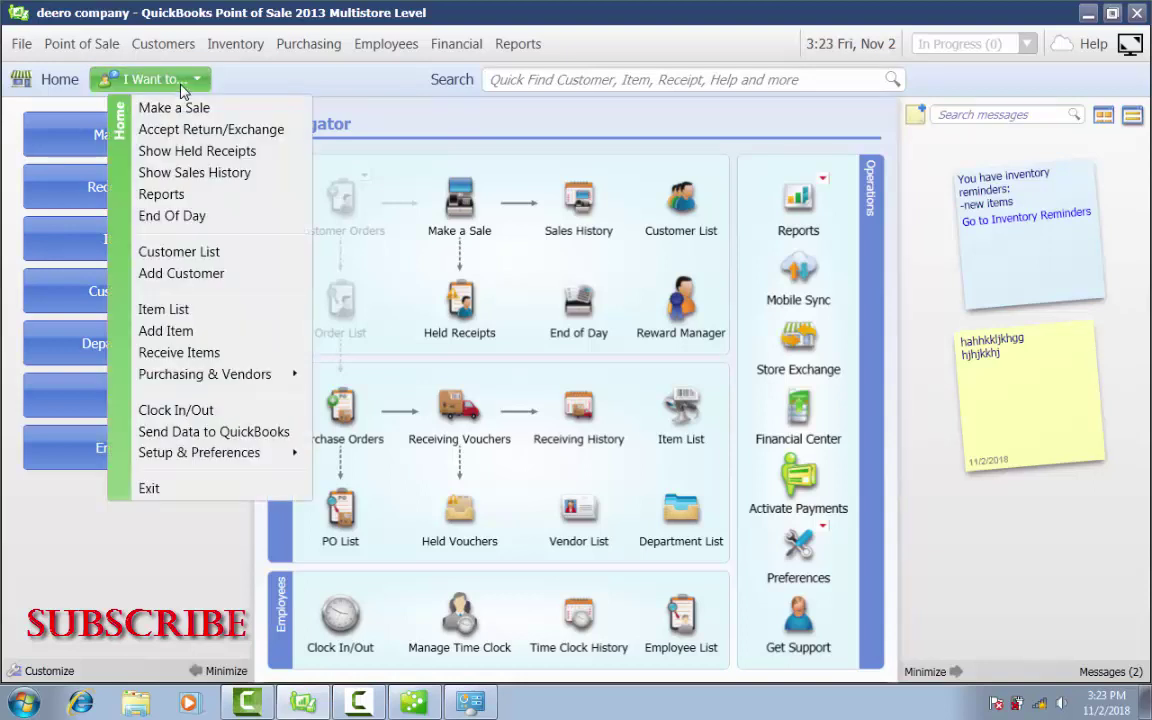
pyautogui.click(211, 135)
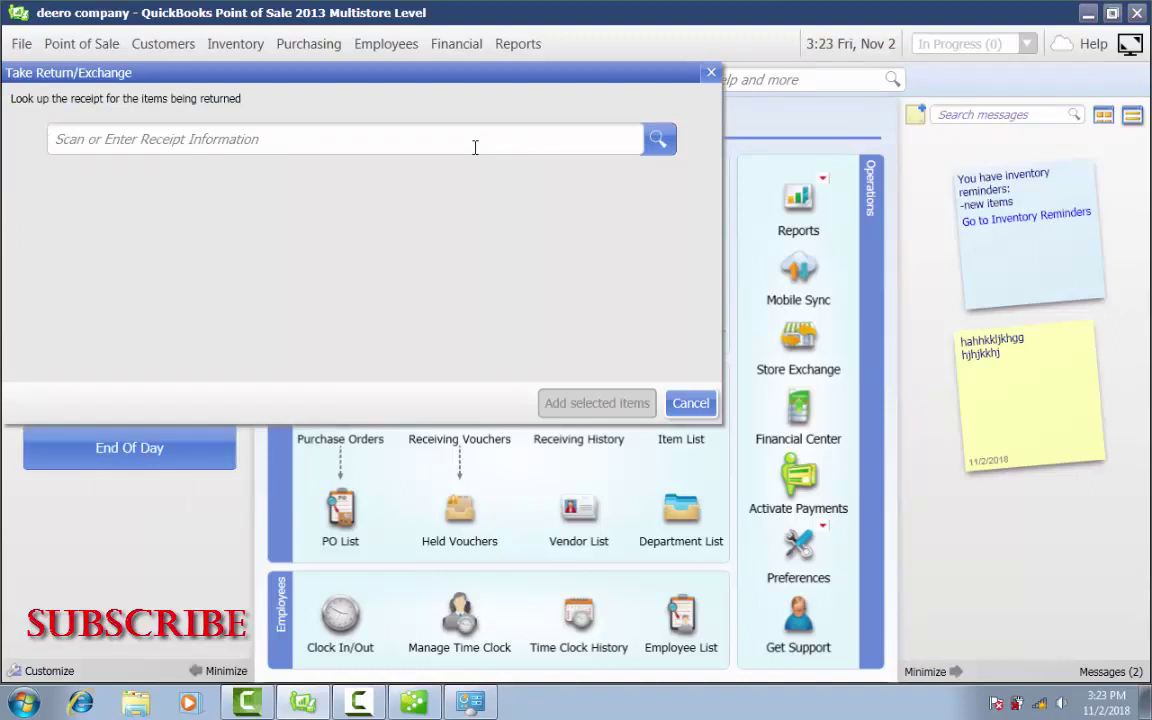
pyautogui.write('11')
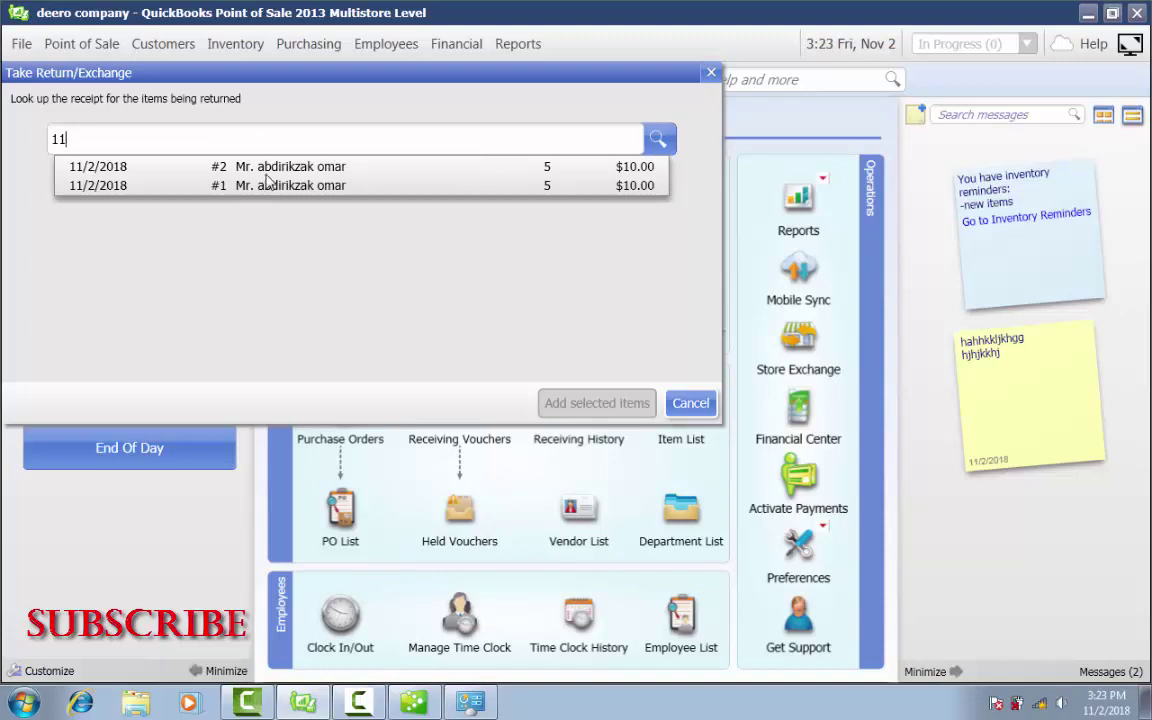
pyautogui.click(331, 168)
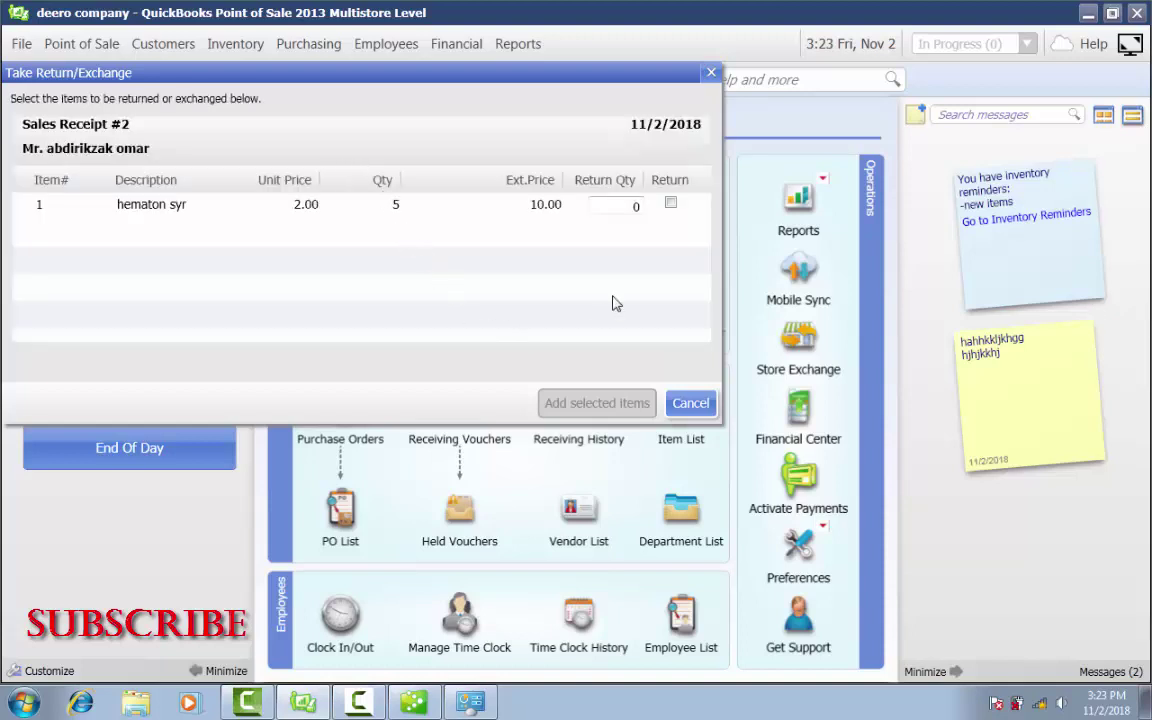